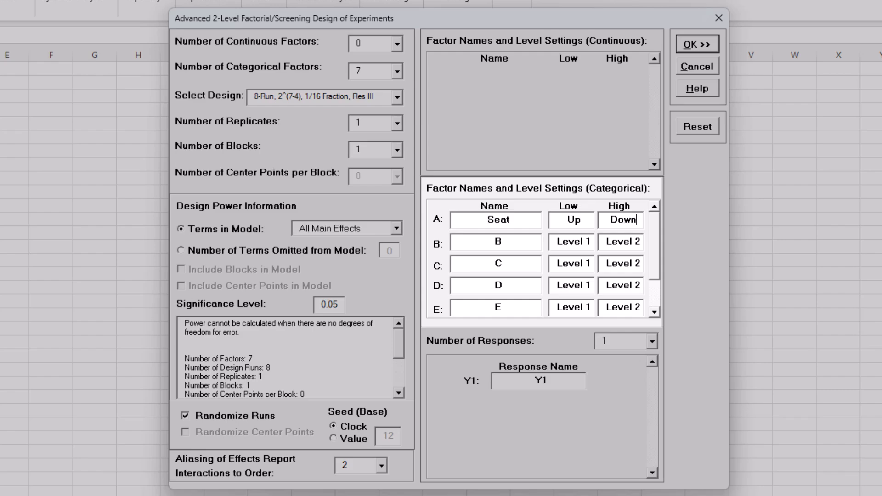
- Name categorical factor B Dynamo and set its low level to Off and high level to On
key("Tab")
type("Dynamo")
key("Tab")
type("Off")
key("Tab")
type("On")
- Name categorical factor C Handlebars, with Up as the low level and Down as the high level
key("Tab")
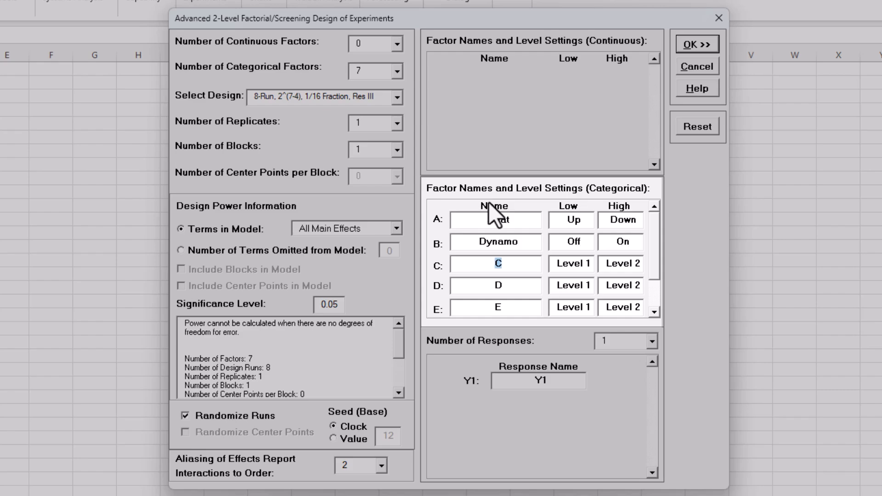
type("Handlebars")
key("Tab")
type("Up")
- Define categorical factor D as Gear, with low level Low and high level Medium
key("Tab")
type("Down")
key("Tab")
type("Gear")
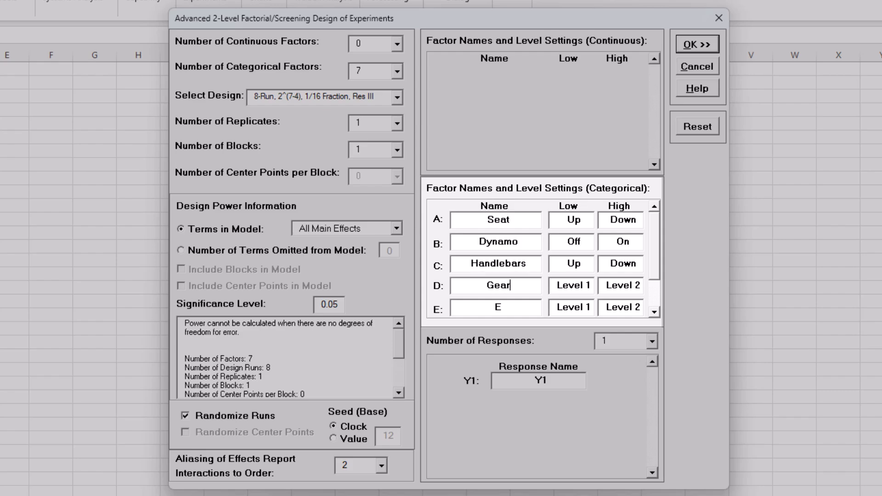
key("Tab")
type("Low")
- Define categorical factor E as Raincoat, with low level On and high level Off
key("Tab")
type("Medium")
key("Tab")
type("Rain")
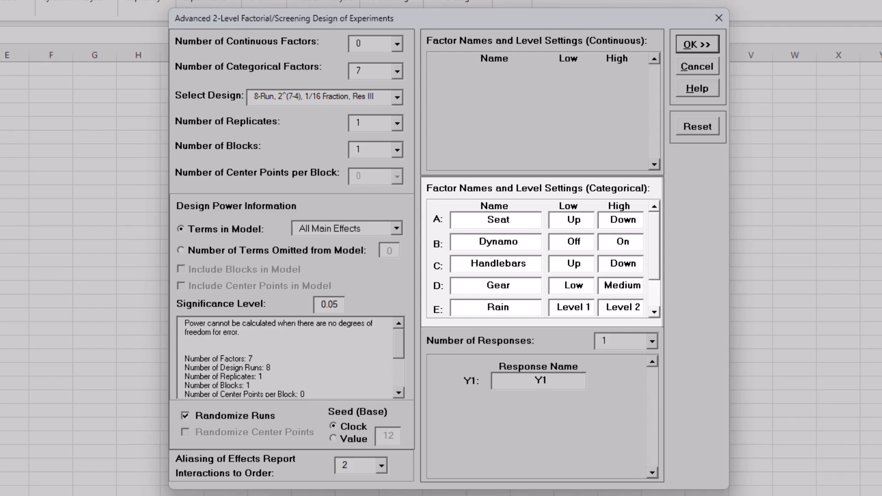
type("coat")
key("Tab")
type("On")
- Define categorical factor F as Breakfast, with low level Yes and high level No
key("Tab")
type("Off")
key("Tab")
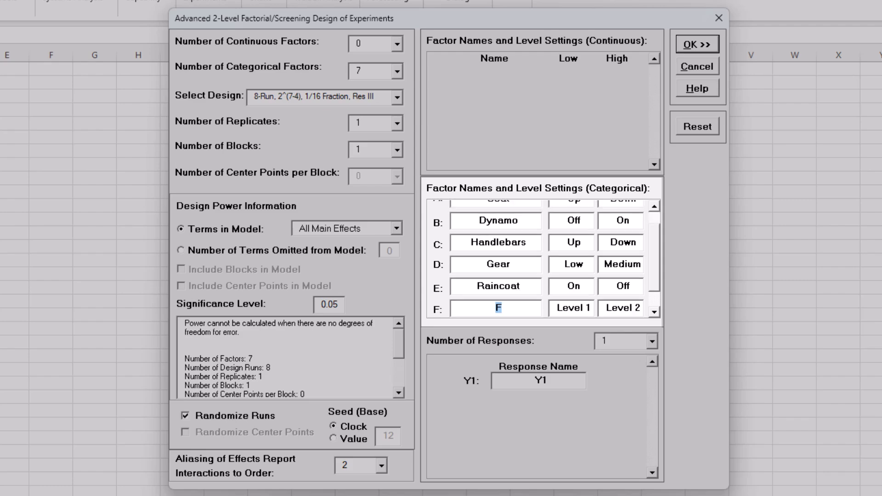
type("Breakfast")
- Define categorical factor G as Tires, with low level Hard and high level Soft
key("Tab")
type("Yes")
key("Tab")
type("No")
key("Tab")
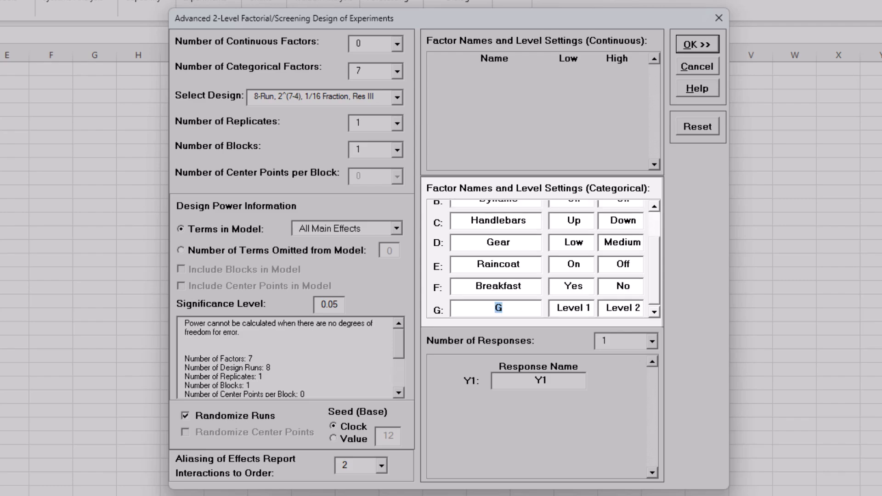
type("Tires")
- Name the response Time and turn off randomization of the runs
key("Tab")
type("Hard")
key("Tab")
type("Soft")
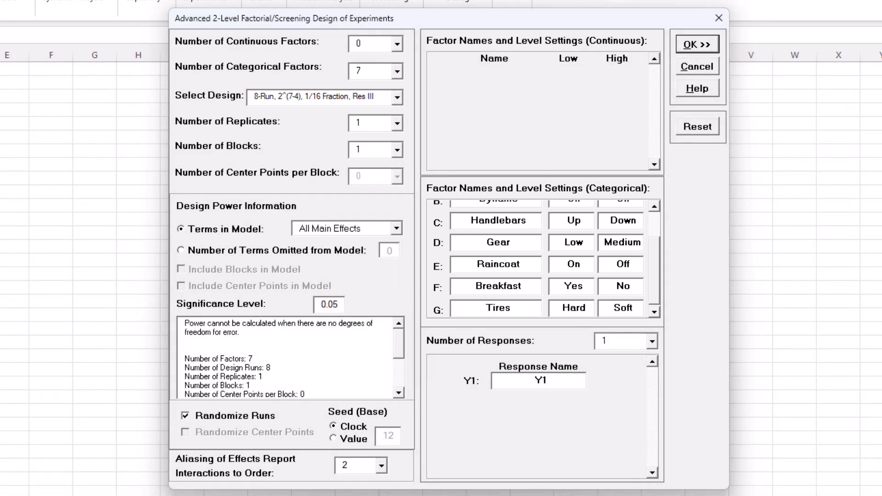
key("Tab")
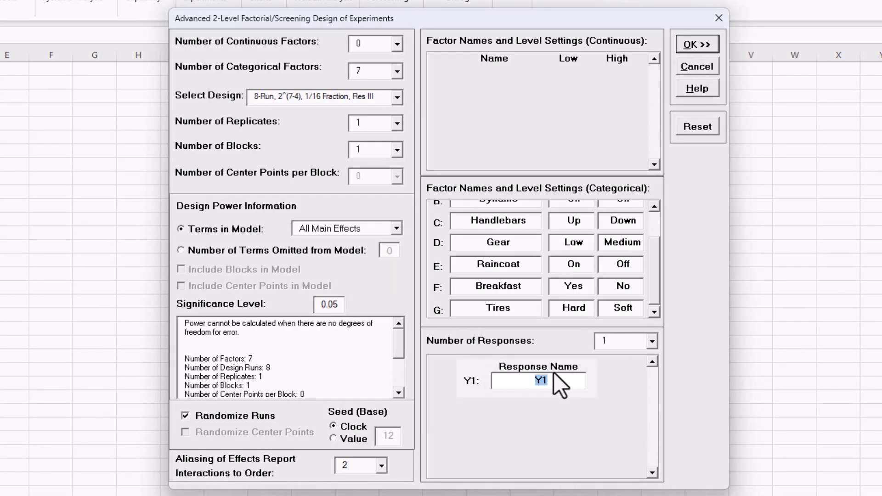
type("Time")
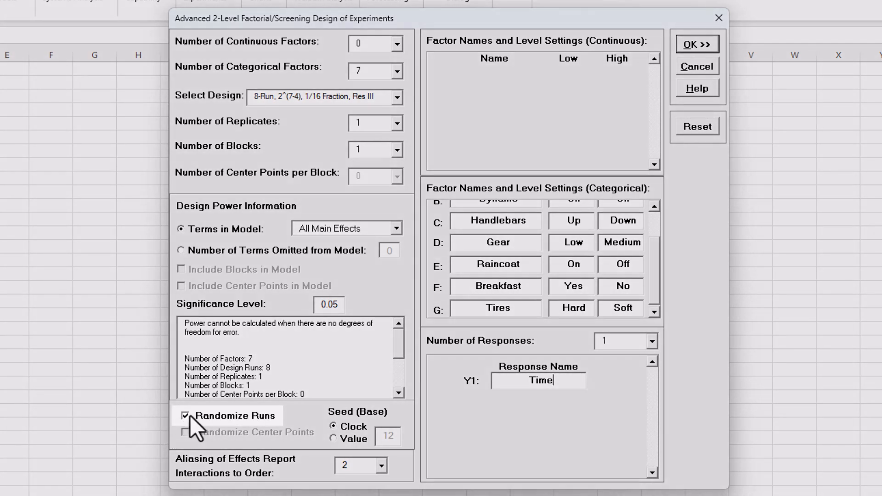
left_click(193, 415)
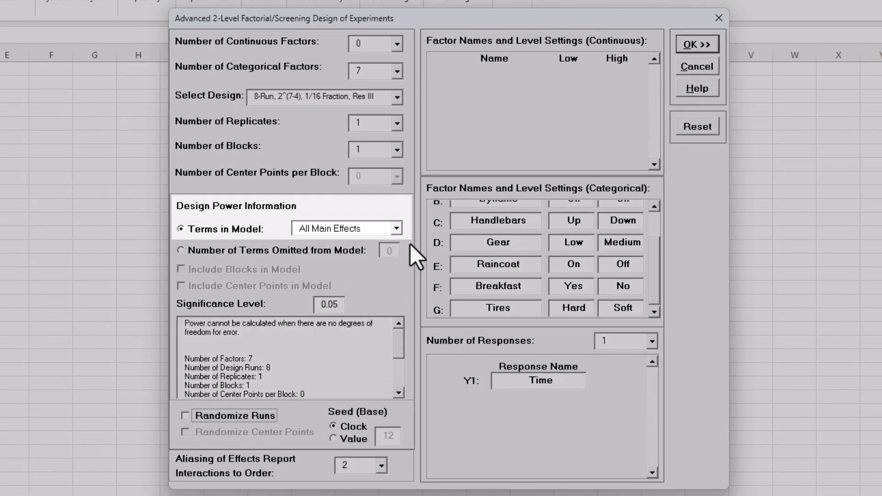
- Set the terms in the design power model to One Main Effect and read through the power report
left_click(395, 225)
left_click(380, 240)
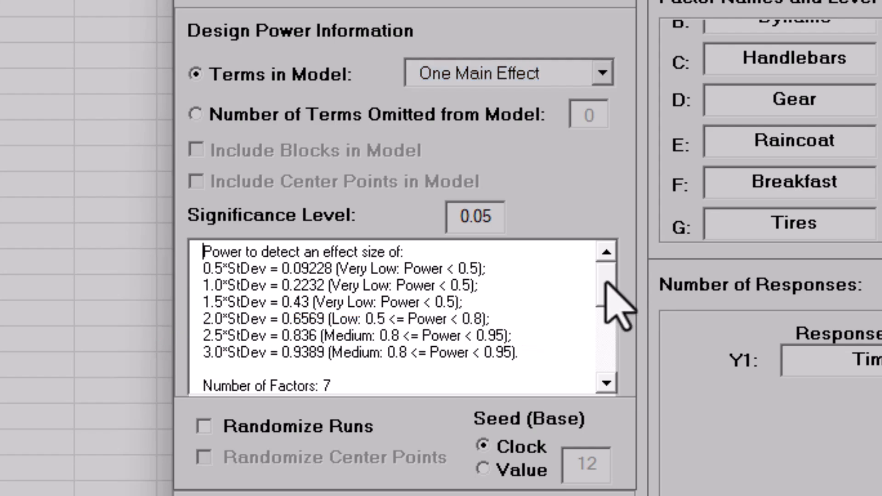
left_click(606, 383)
left_click(606, 383)
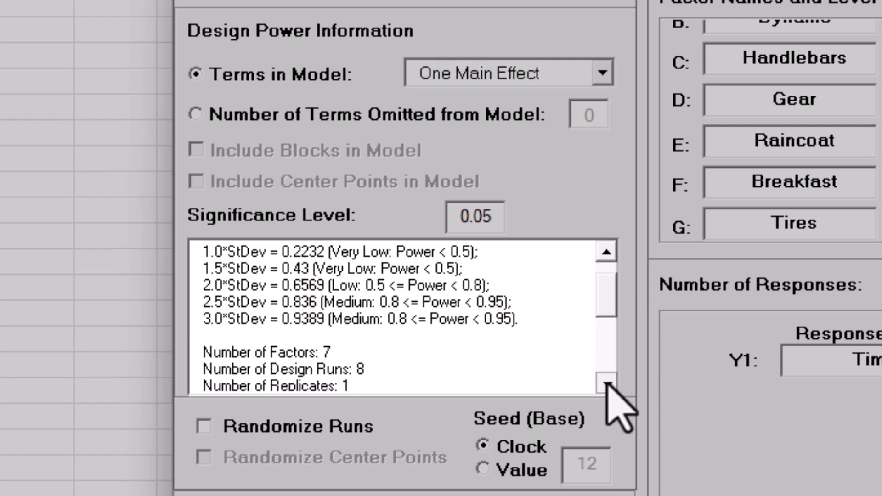
left_click(606, 383)
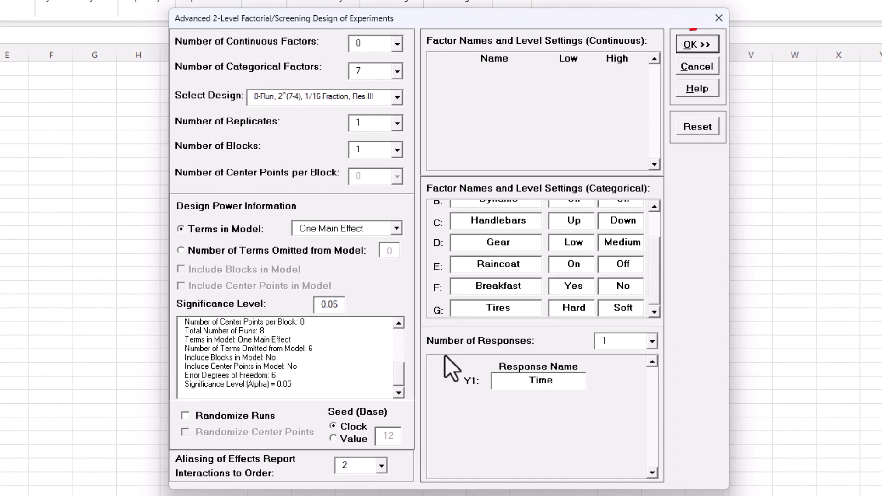
- Generate the design worksheet and review its legend, design generators, effect aliasing and power information
left_click(702, 46)
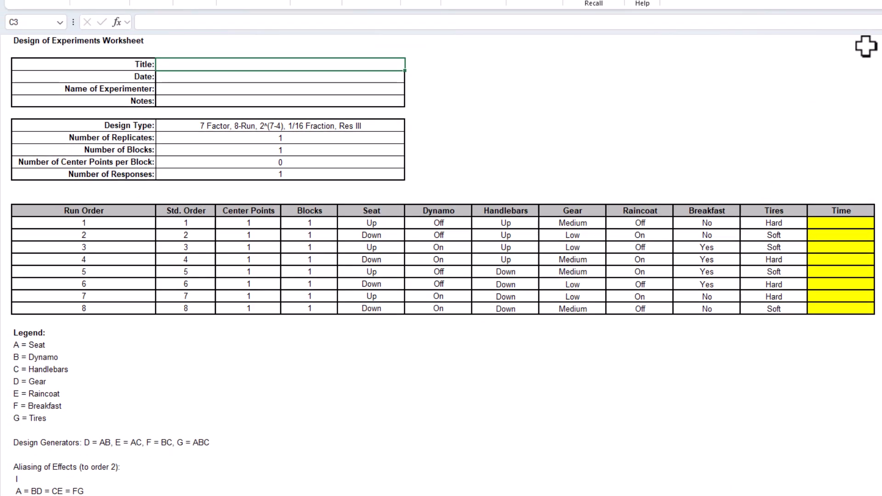
scroll(449, 275, "down", 6)
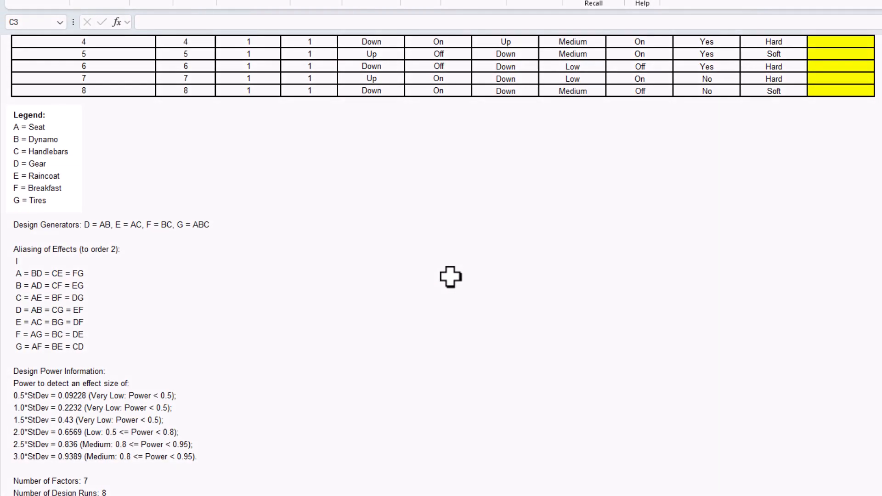
scroll(452, 276, "down", 3)
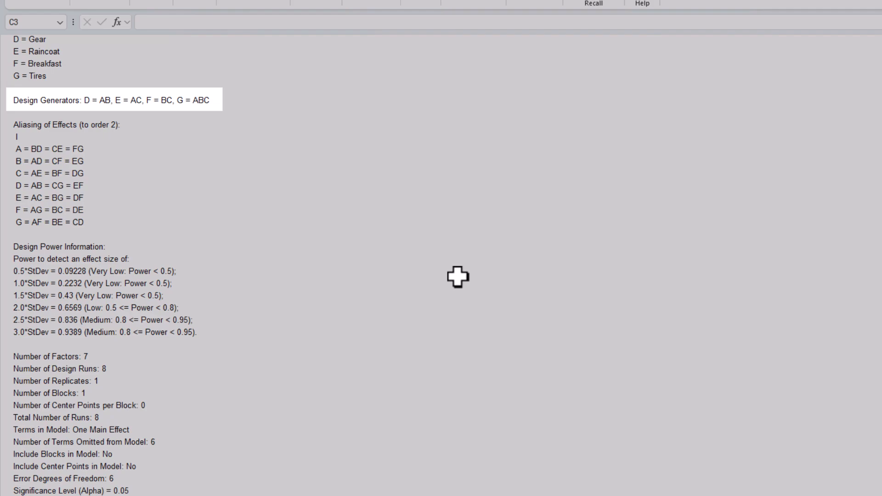
scroll(457, 276, "down", 2)
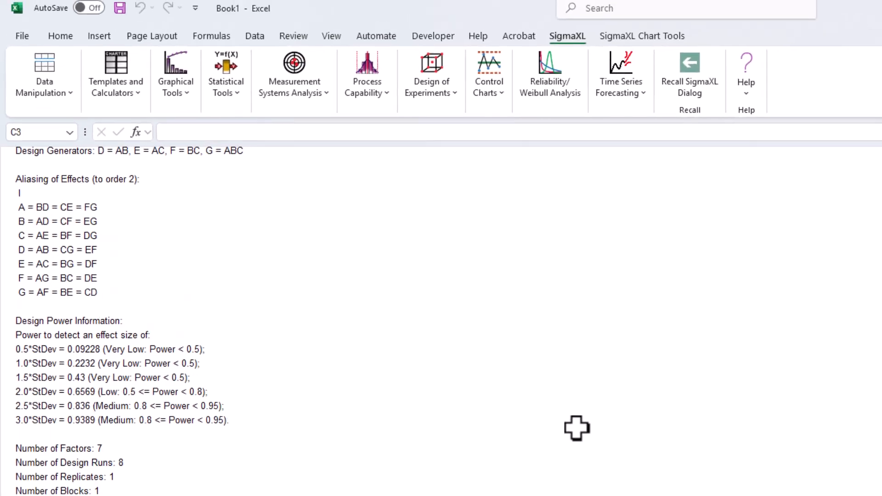
- Open the BHH Bicycle workbook from the SigmaXL sample data folder
left_click(720, 98)
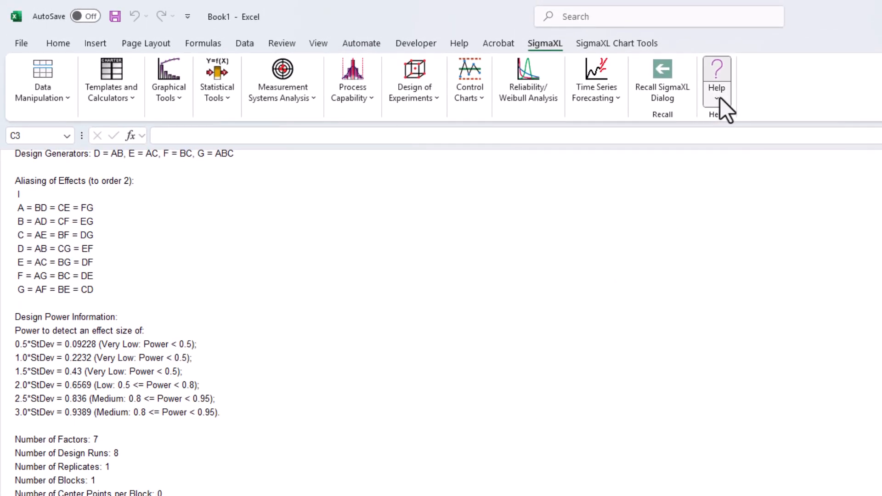
left_click(777, 366)
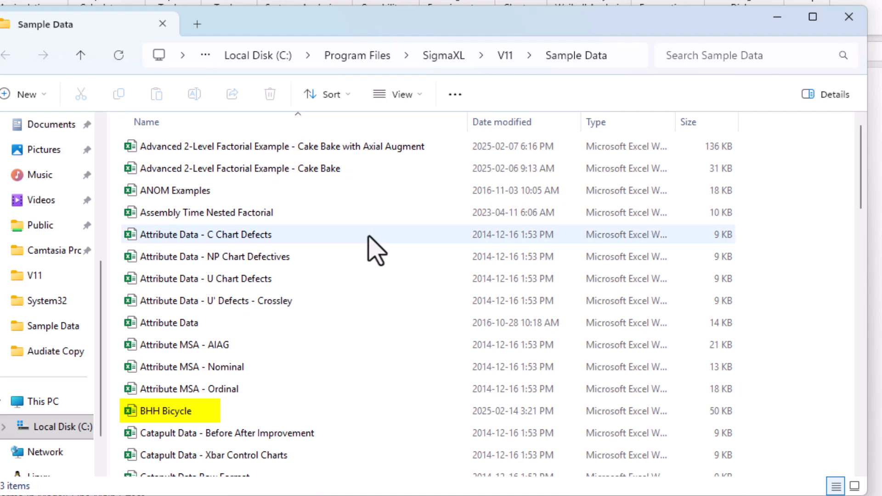
double_click(180, 411)
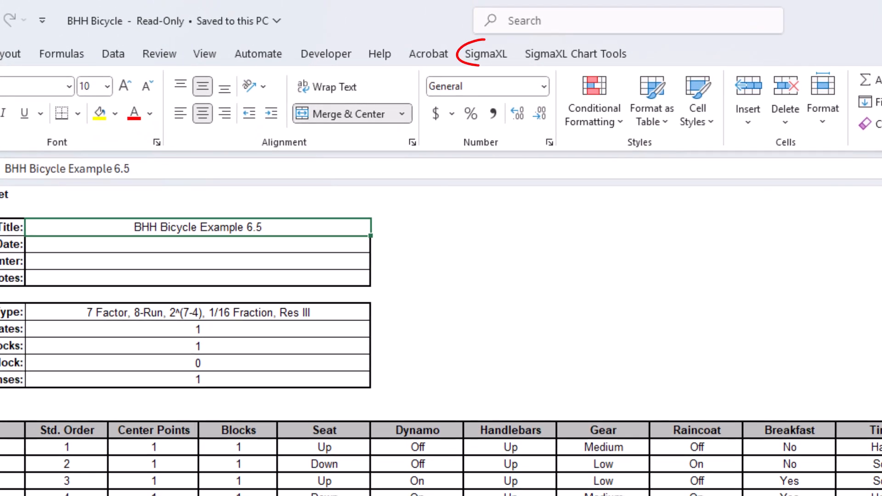
- Start the advanced Analyze 2-Level Factorial/Screening Design with Time as the response and all seven main effects as model terms
left_click(493, 61)
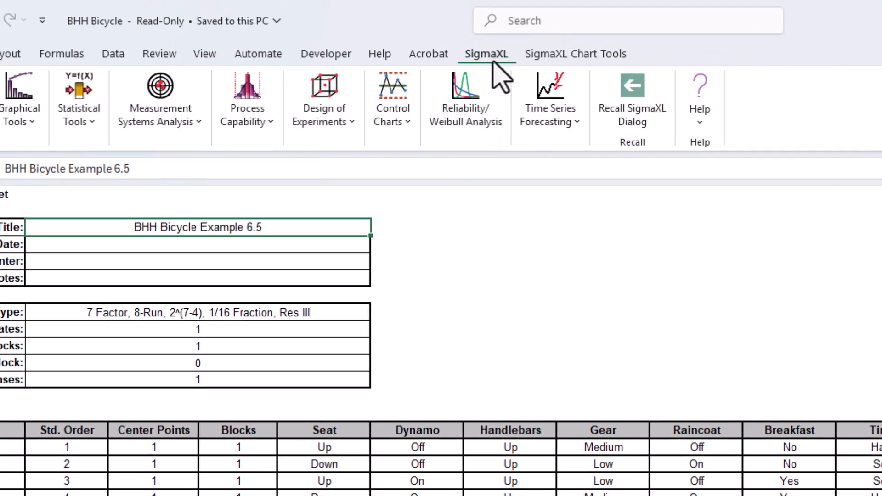
left_click(330, 122)
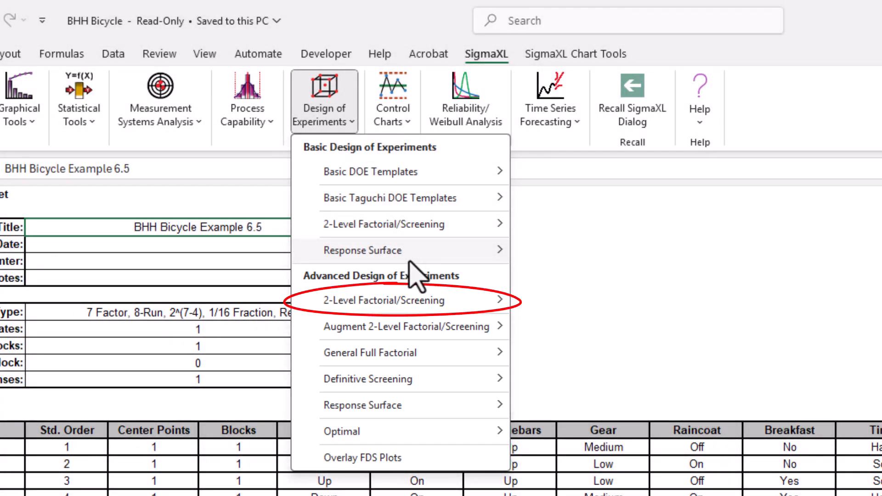
mouse_move(421, 303)
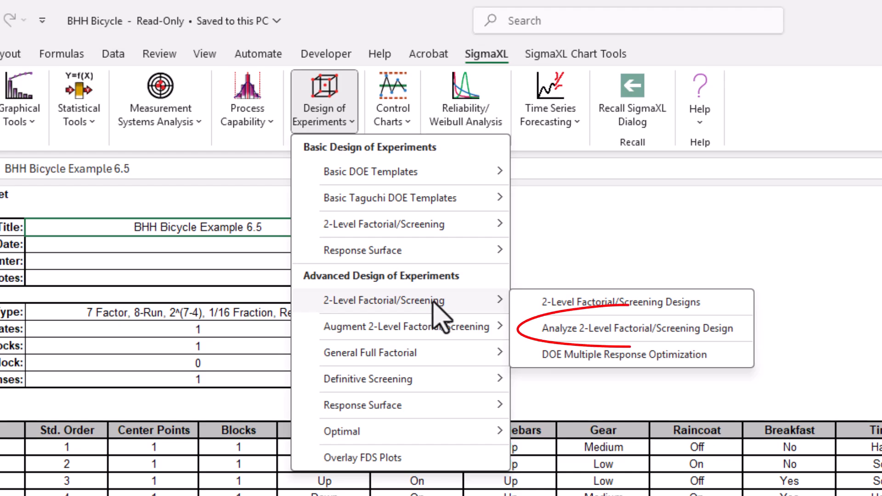
left_click(593, 329)
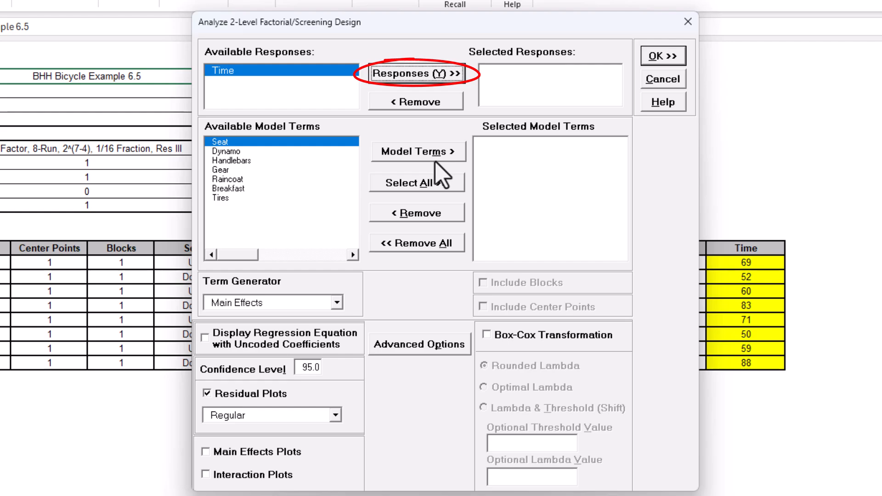
left_click(404, 77)
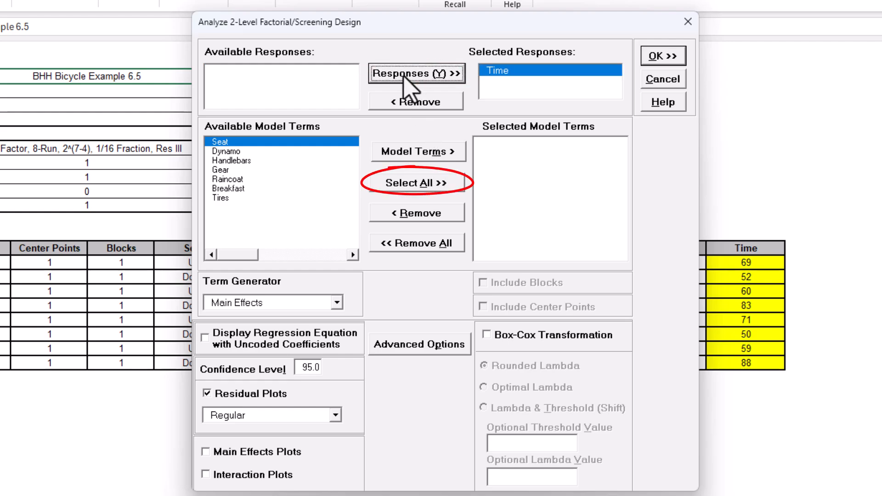
left_click(403, 185)
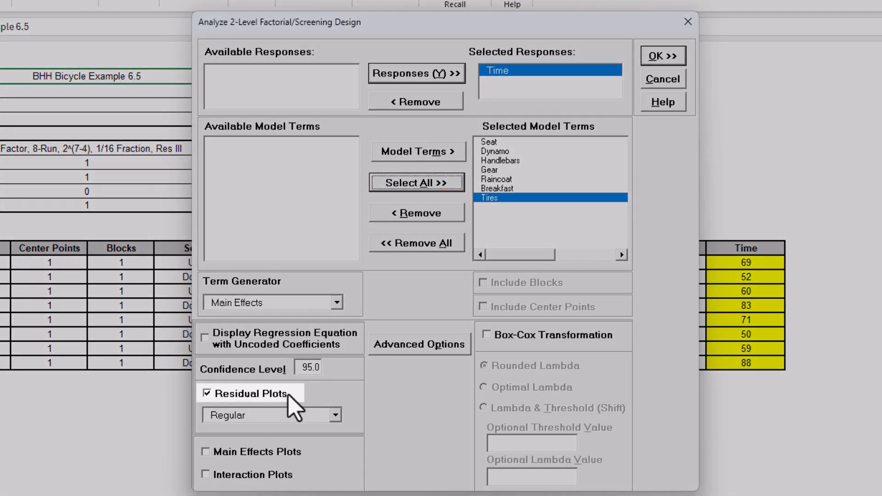
- Run the analysis with residual plots turned off and main effects plots turned on
left_click(282, 396)
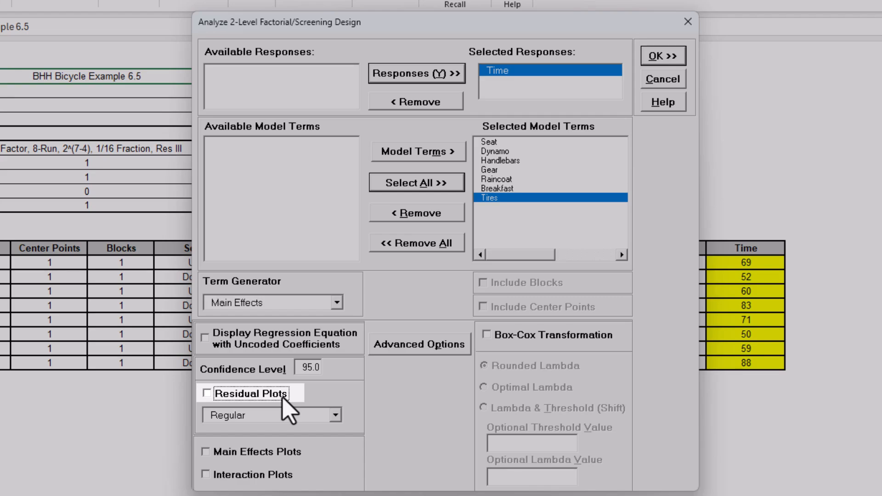
left_click(270, 451)
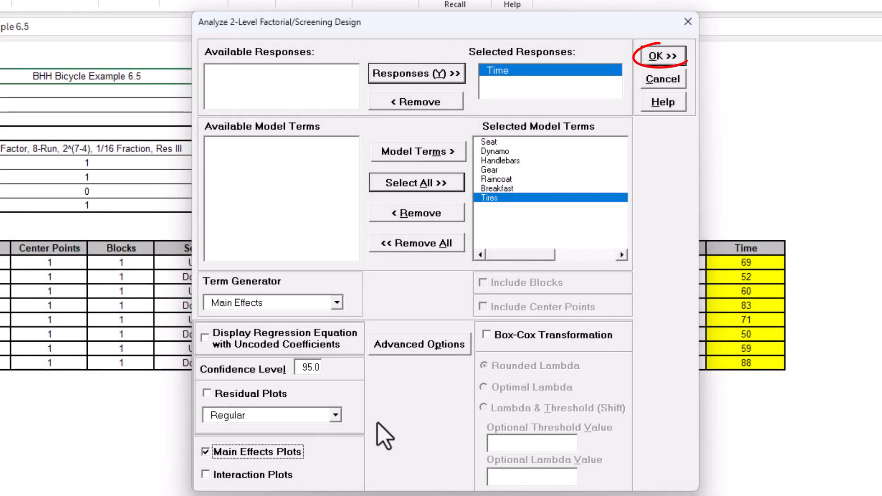
left_click(664, 63)
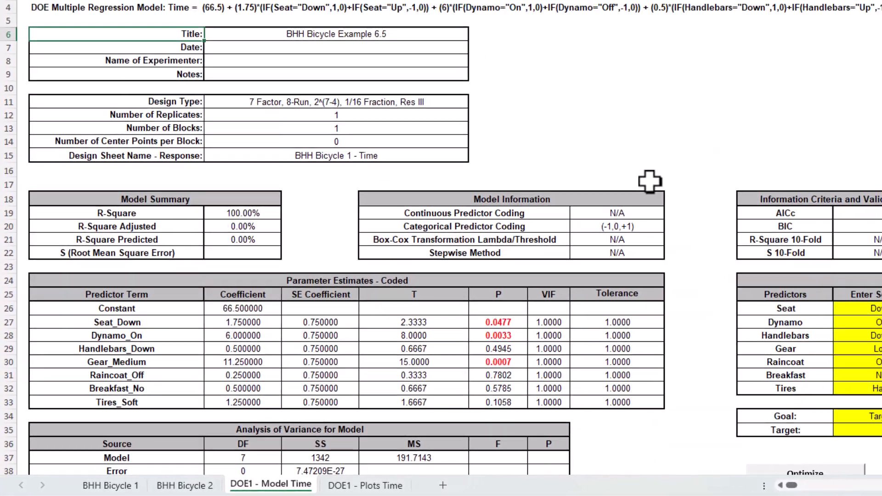
- Examine the analysis of variance tables and Pareto charts, and the Dynamo and Gear points in the main effects plots
scroll(490, 262, "down", 5)
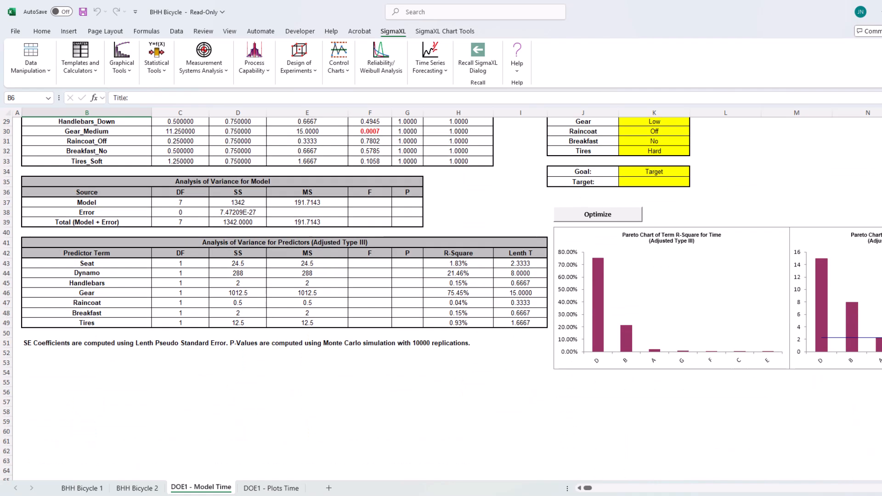
scroll(557, 258, "right", 5)
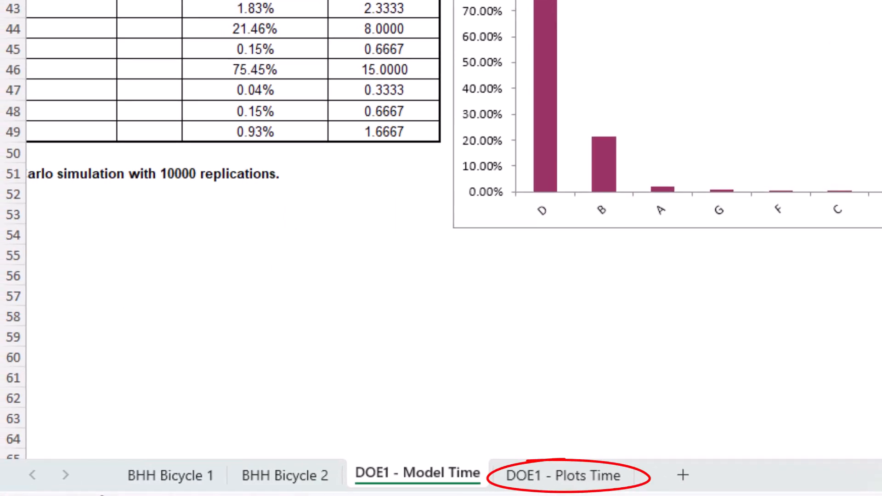
left_click(528, 474)
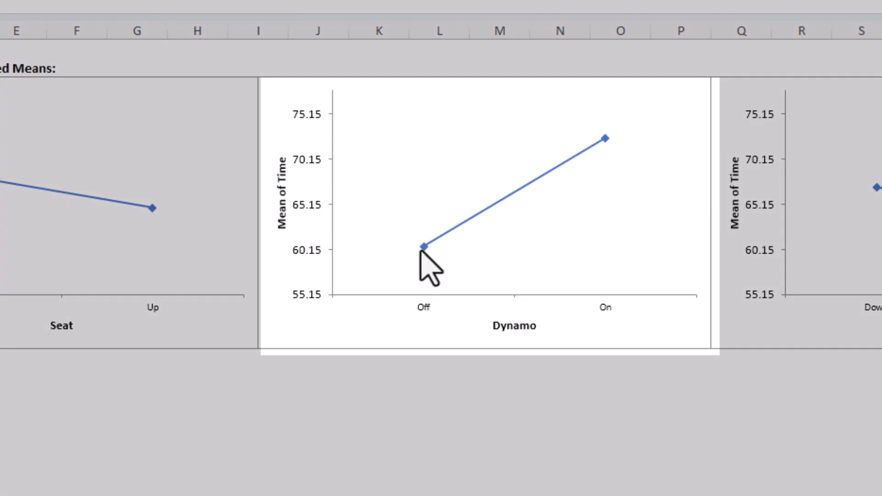
mouse_move(422, 251)
mouse_move(605, 137)
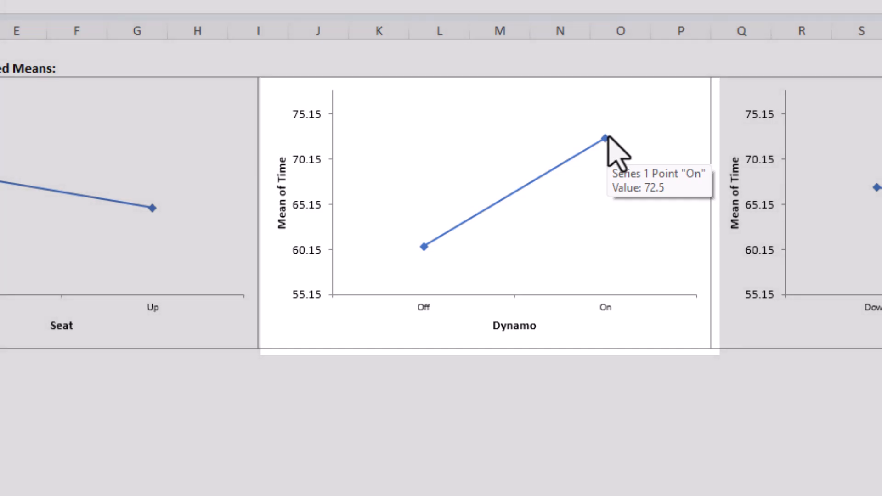
scroll(441, 187, "right", 3)
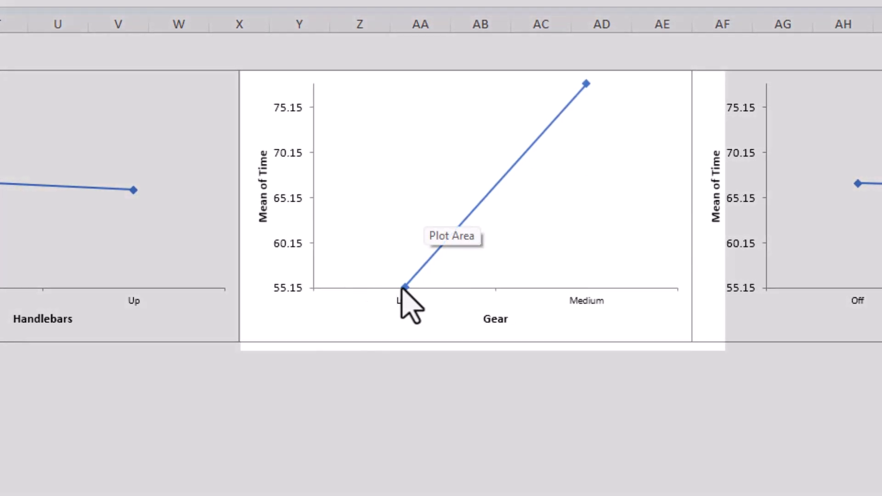
mouse_move(403, 288)
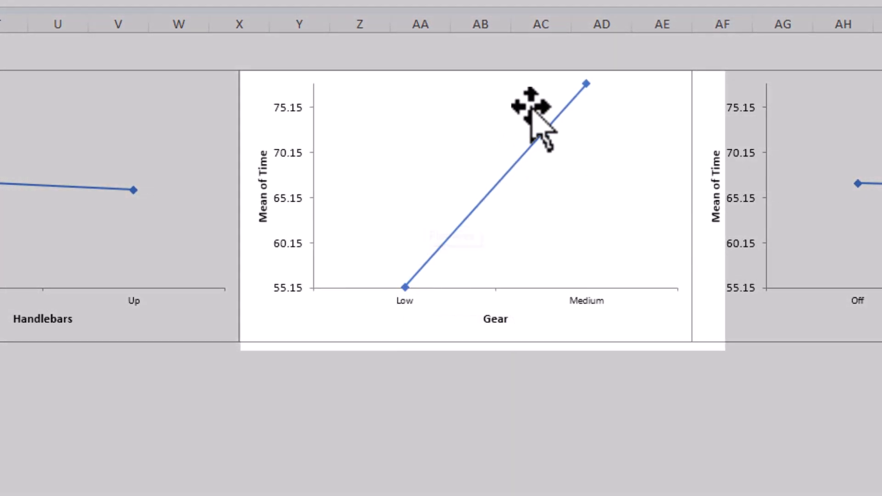
mouse_move(587, 84)
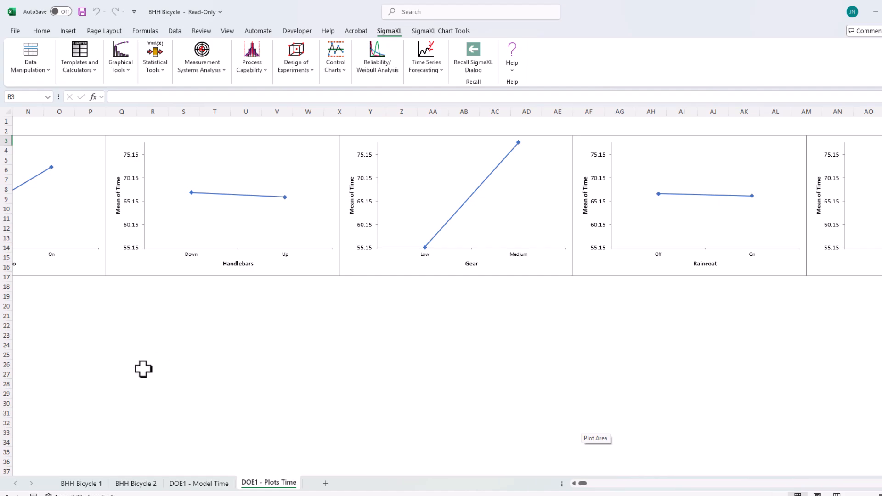
- Augment the BHH Bicycle 1 design with a foldover on Gear only, with randomization of the folded runs turned off
left_click(83, 483)
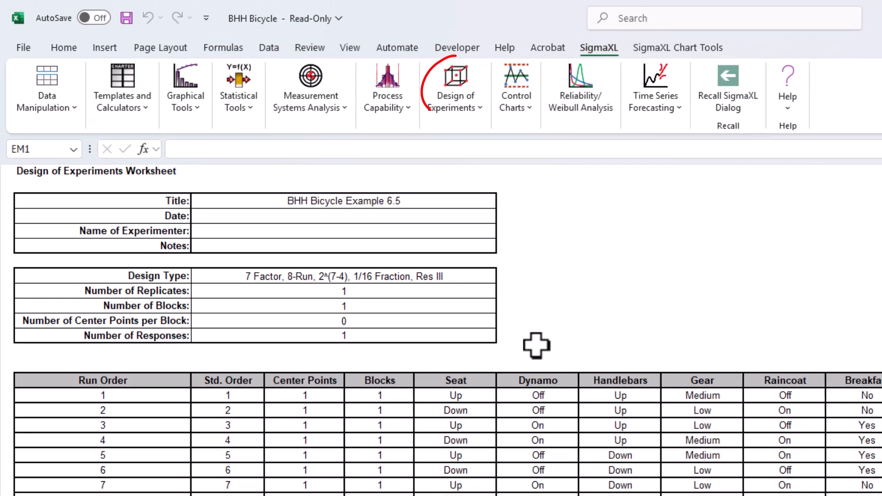
left_click(455, 92)
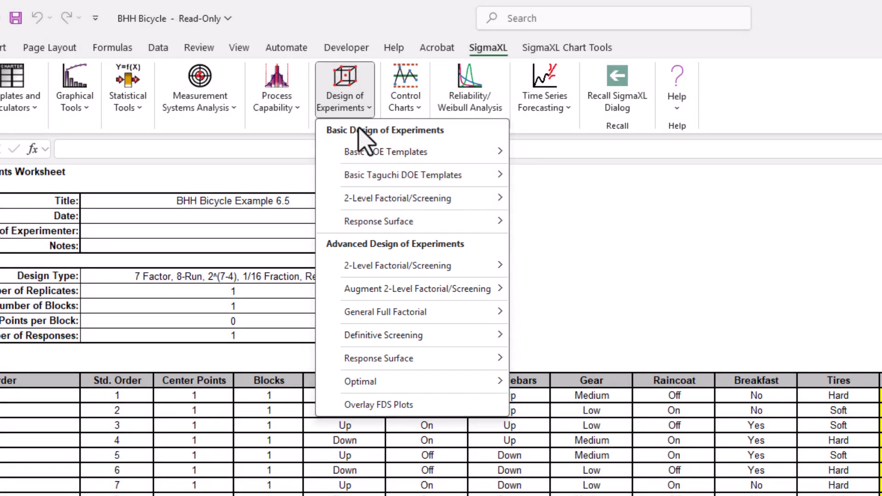
mouse_move(465, 290)
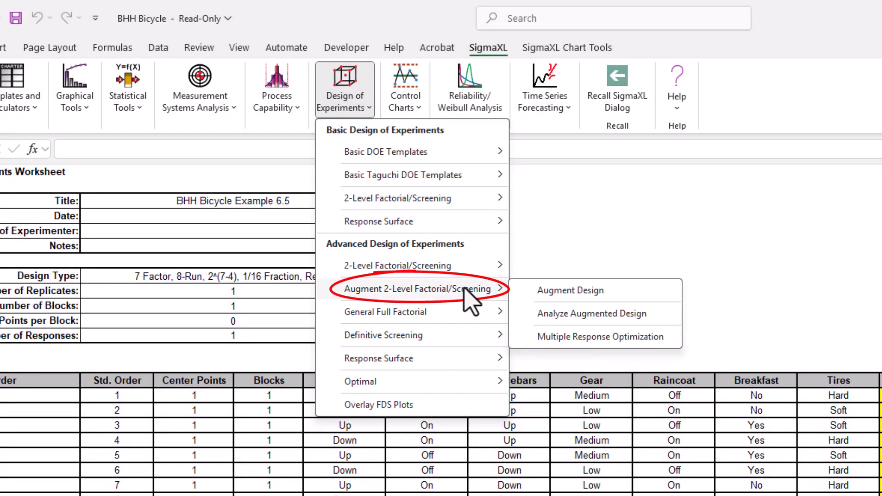
left_click(571, 291)
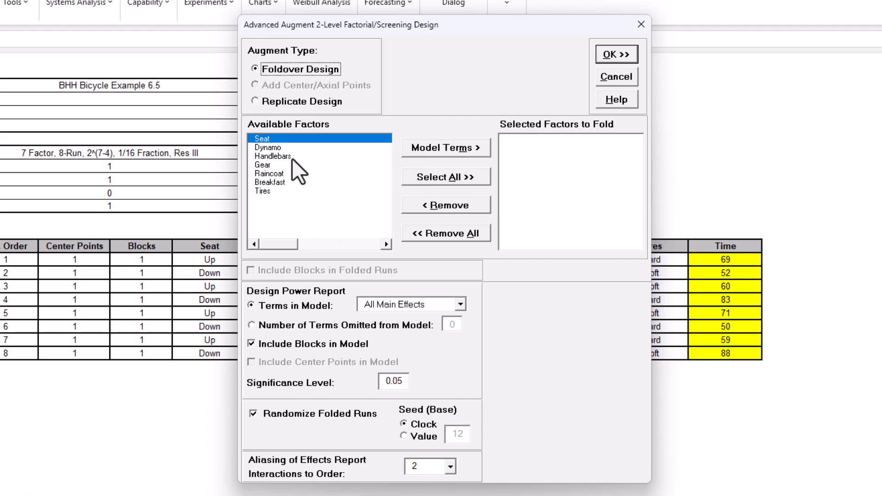
left_click(270, 165)
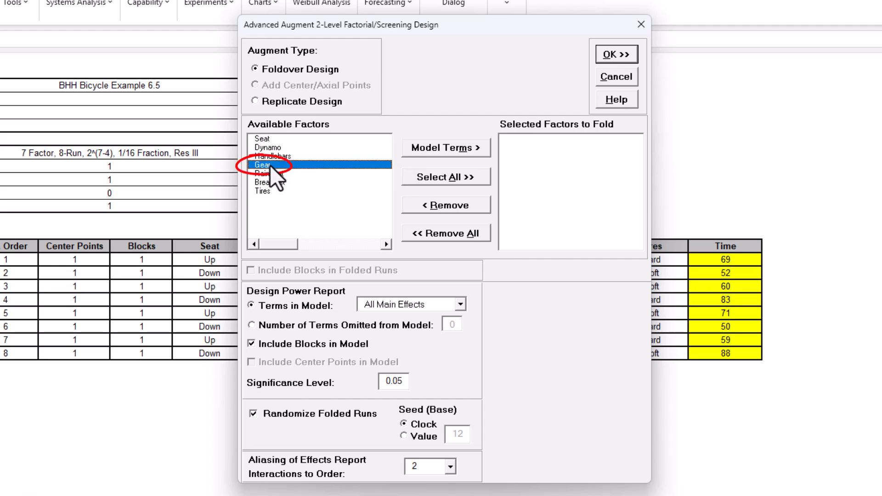
left_click(419, 147)
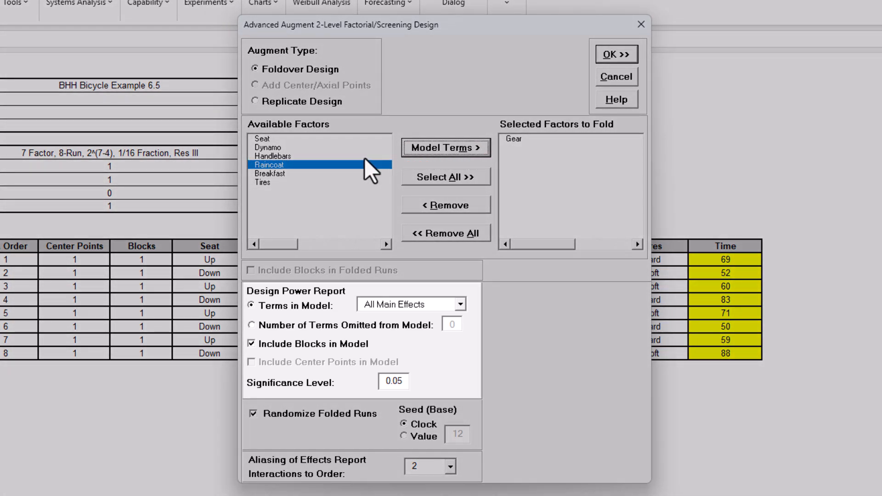
left_click(277, 415)
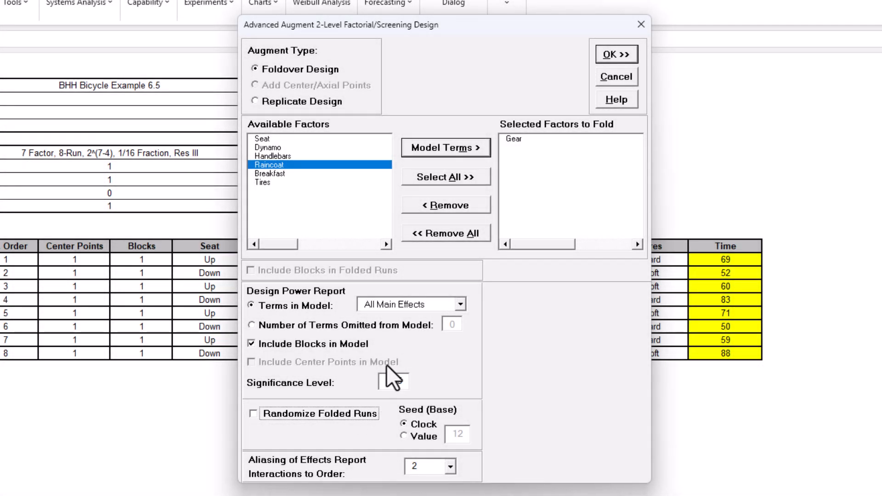
left_click(616, 47)
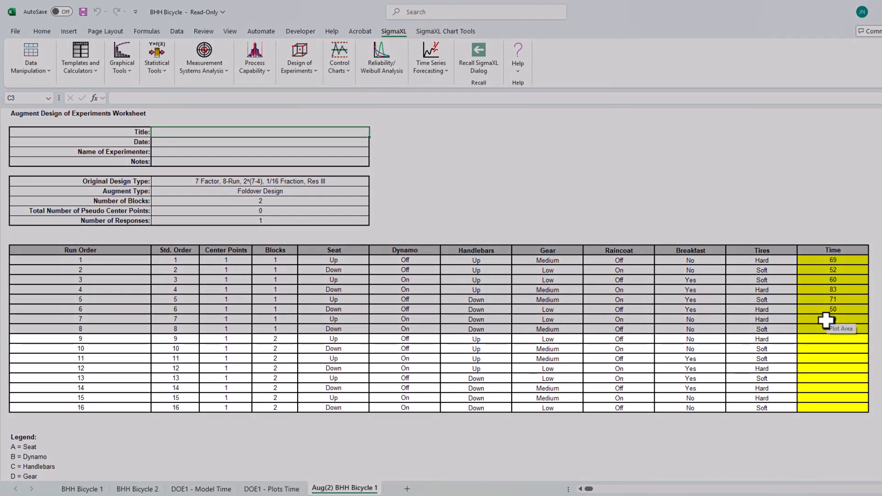
- Examine the foldover worksheet's added runs, the aliasing of effects and the design power information
left_click(875, 289)
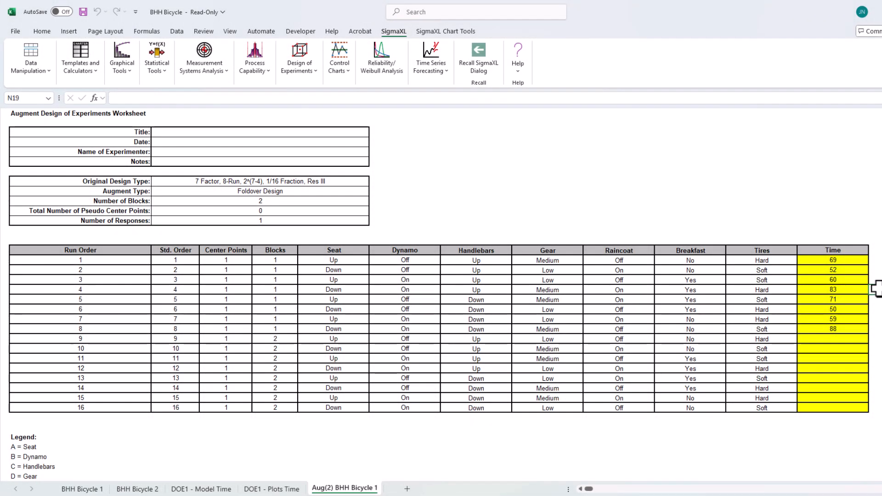
scroll(498, 295, "down", 9)
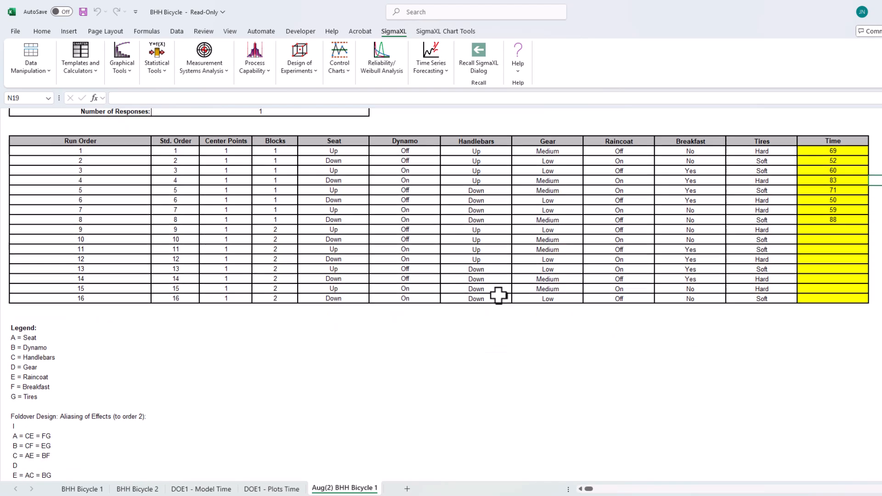
scroll(498, 296, "down", 3)
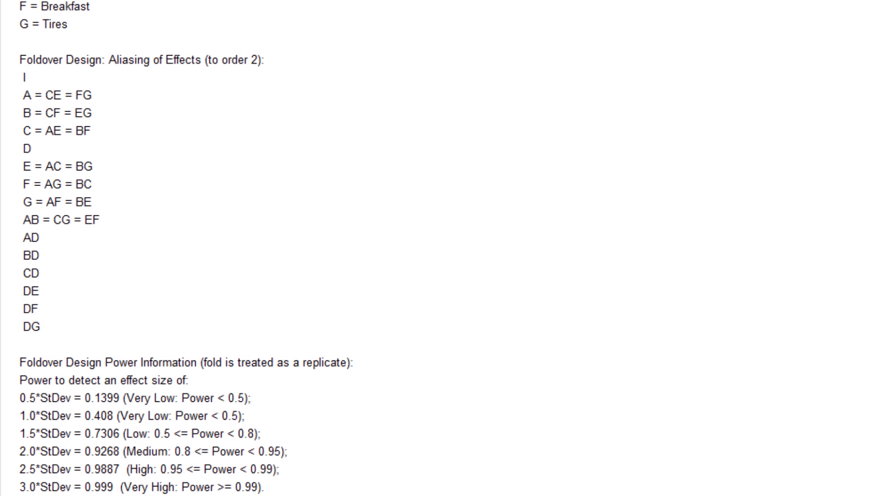
scroll(441, 249, "down", 5)
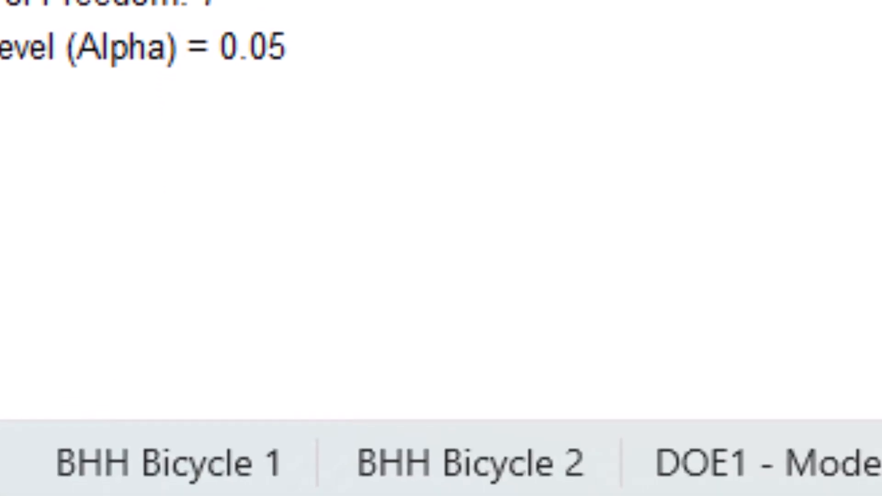
- Start the advanced Analyze Augmented Design on the BHH Bicycle 2 sheet with Time as the response
left_click(591, 418)
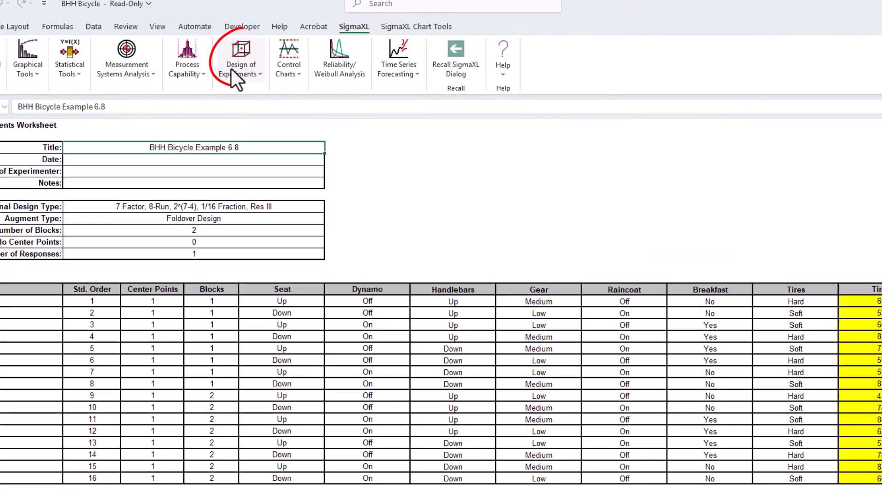
left_click(300, 60)
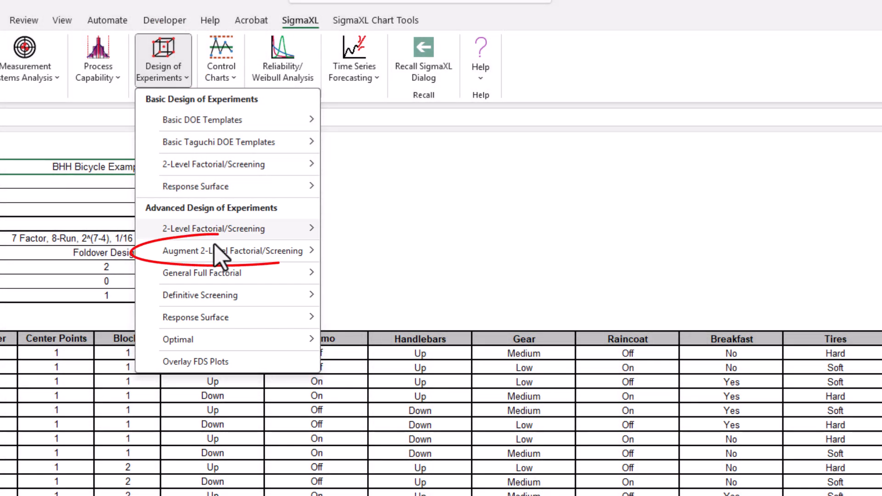
mouse_move(221, 257)
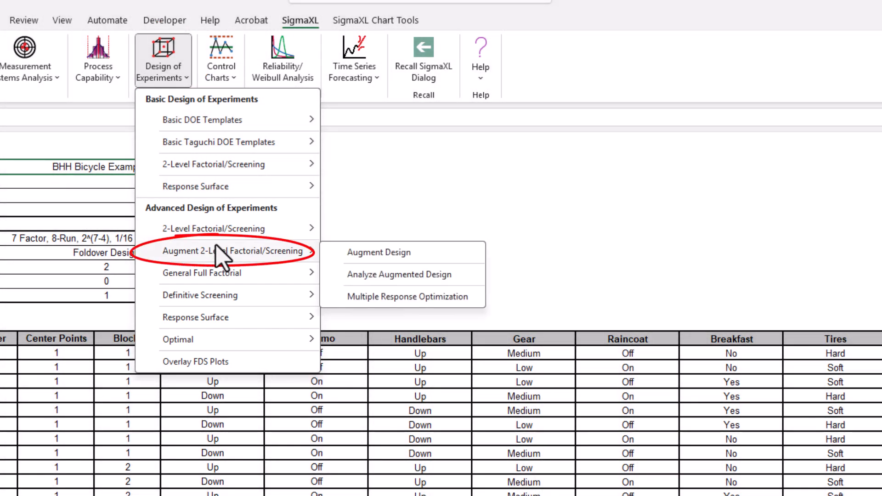
left_click(377, 277)
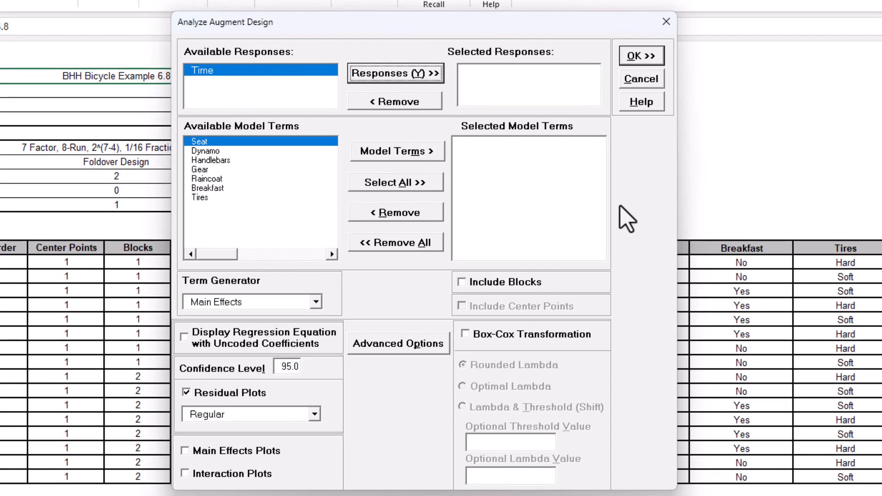
left_click(425, 74)
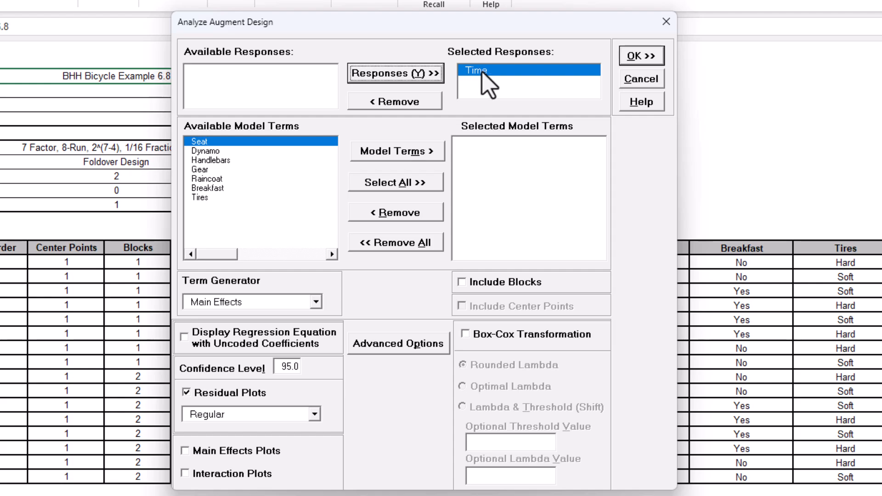
- Generate main effects plus 2-way interactions and add all seven main effects and the six two-way interactions involving Gear as model terms
left_click(316, 302)
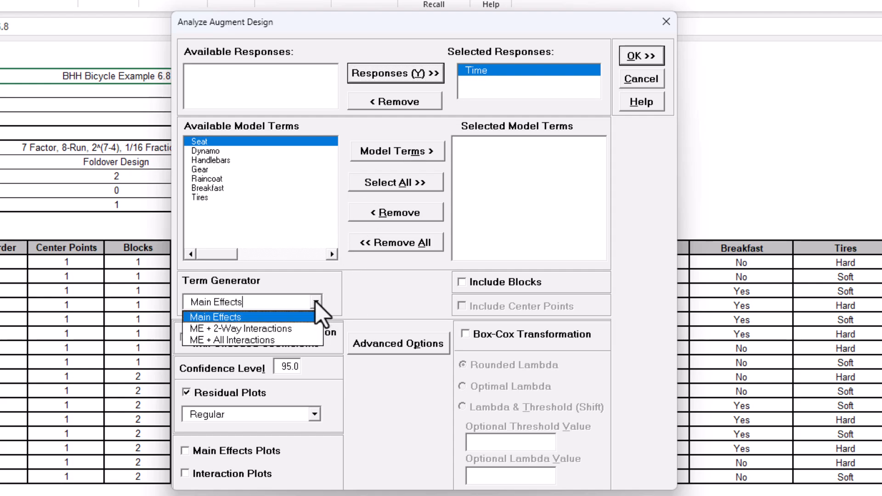
left_click(296, 328)
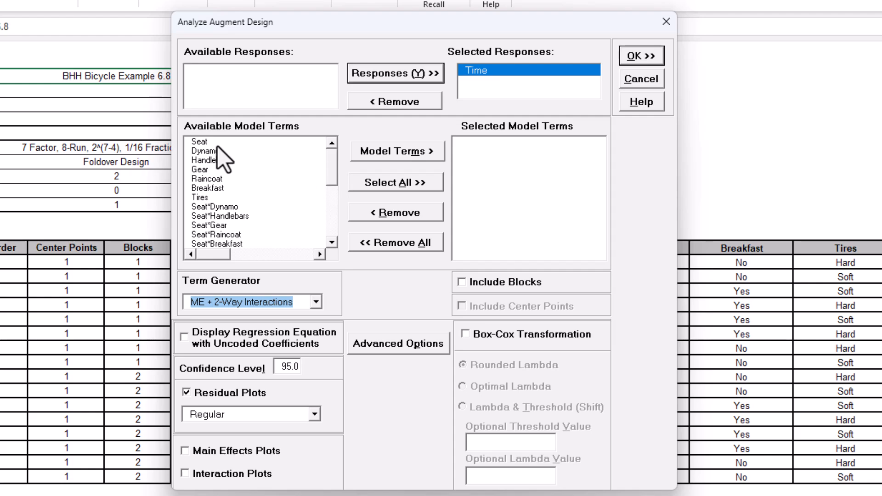
left_click_drag(202, 141, 243, 198)
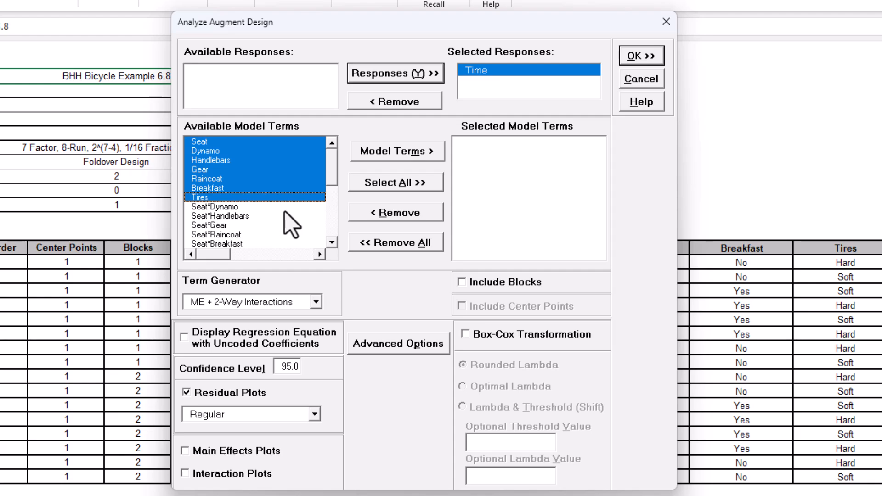
left_click(232, 225, "ctrl")
left_click_drag(331, 174, 339, 193)
left_click(232, 215, "ctrl")
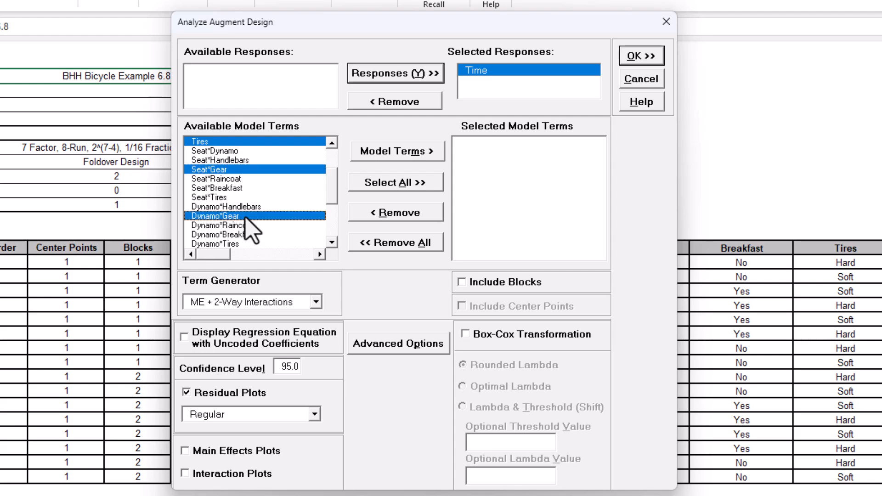
scroll(331, 193, "down", 2)
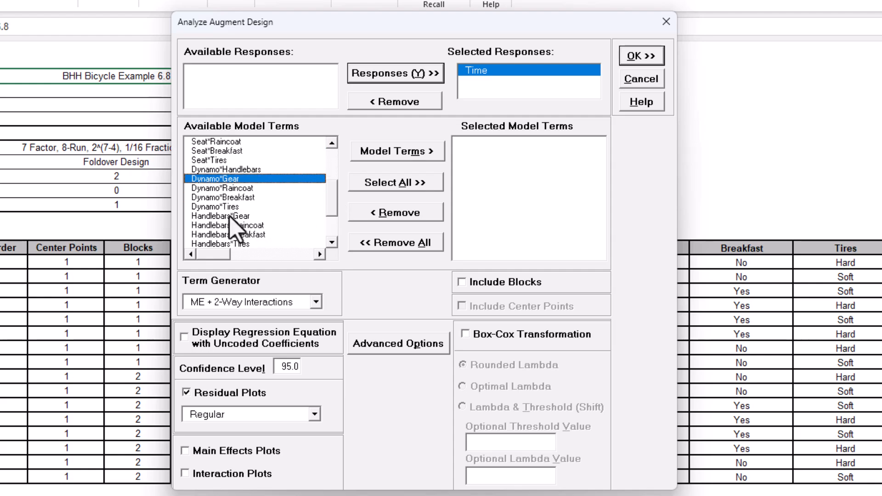
left_click(232, 216, "ctrl")
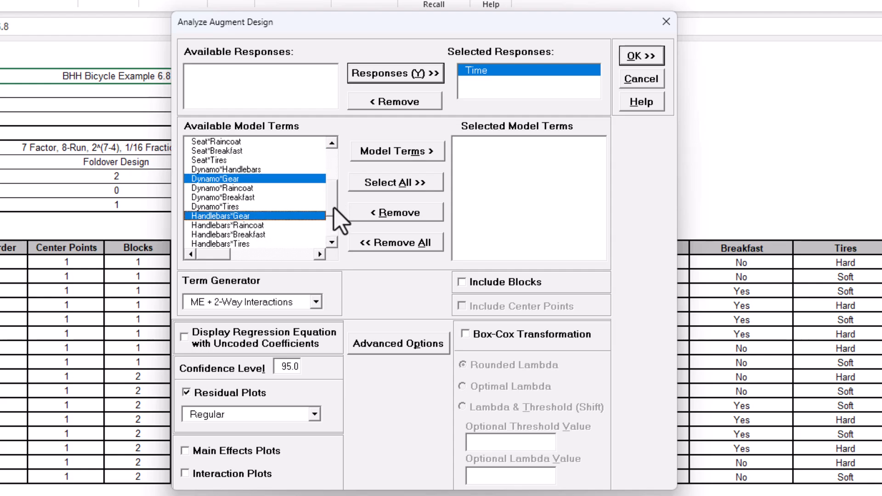
scroll(335, 211, "down", 2)
left_click(232, 216, "ctrl")
left_click(239, 226, "ctrl")
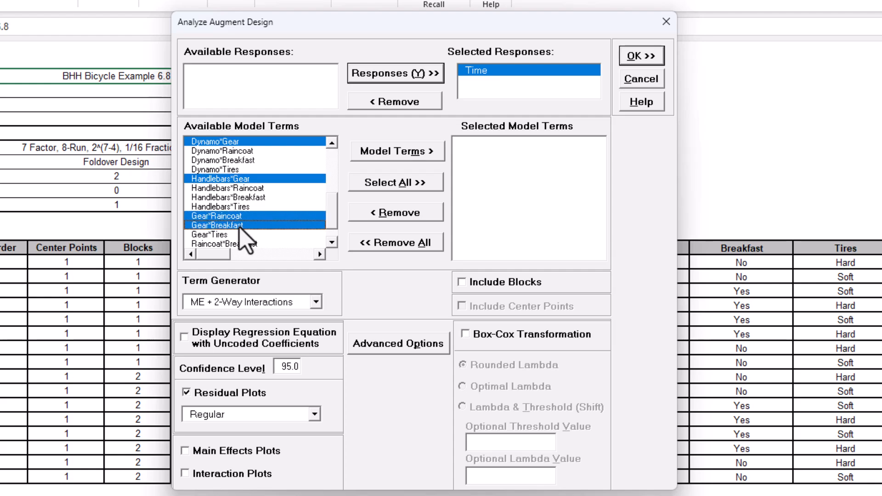
scroll(335, 221, "up", 2)
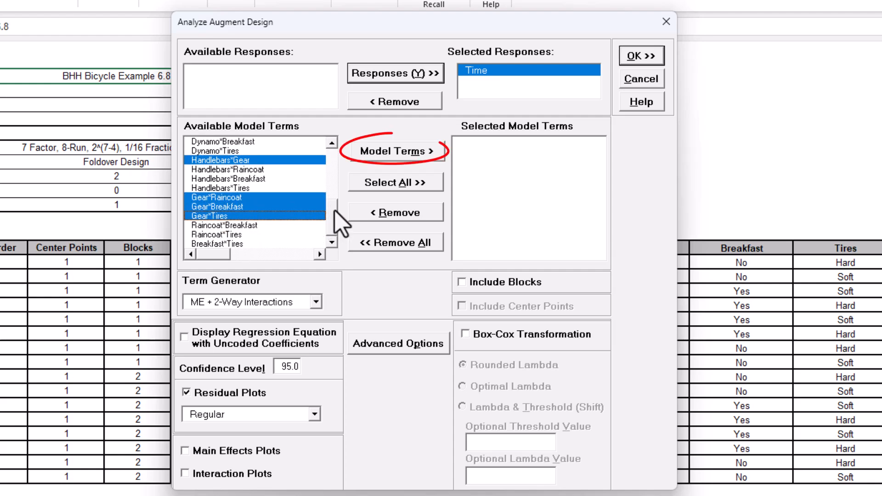
left_click(405, 153)
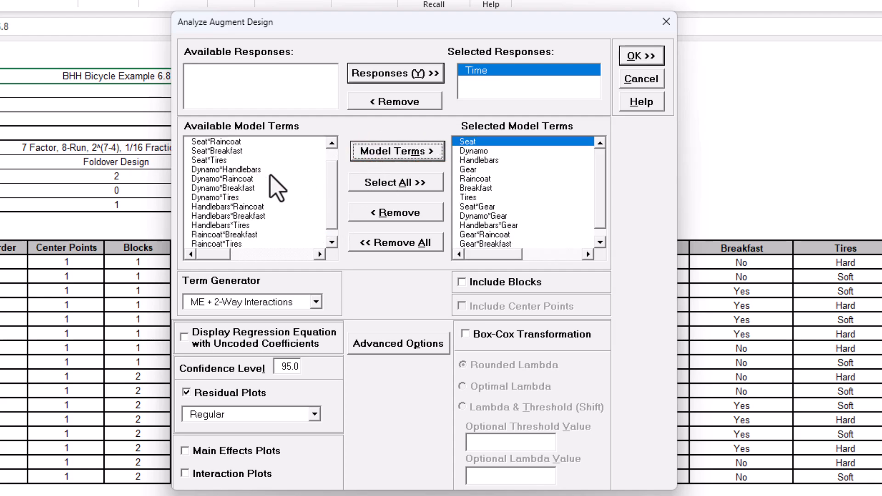
- Add the Seat*Dynamo interaction to the selected model terms and check the list
left_click_drag(331, 196, 390, 177)
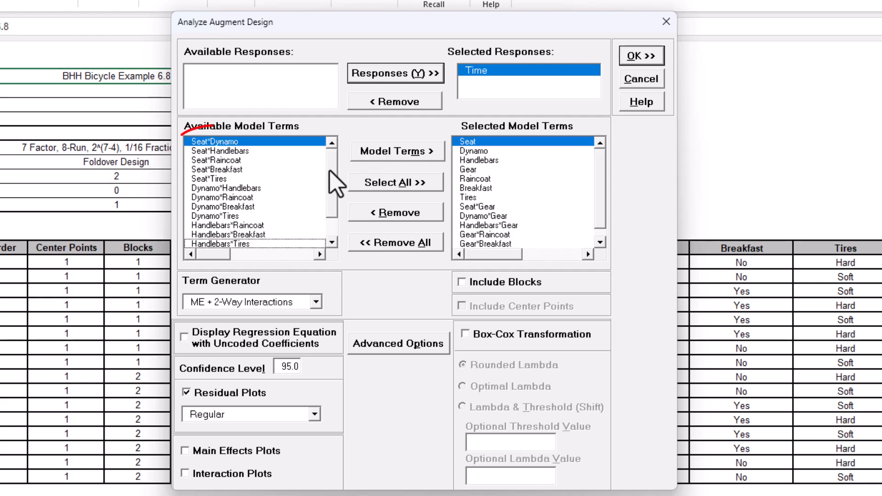
left_click(370, 155)
left_click_drag(600, 197, 614, 237)
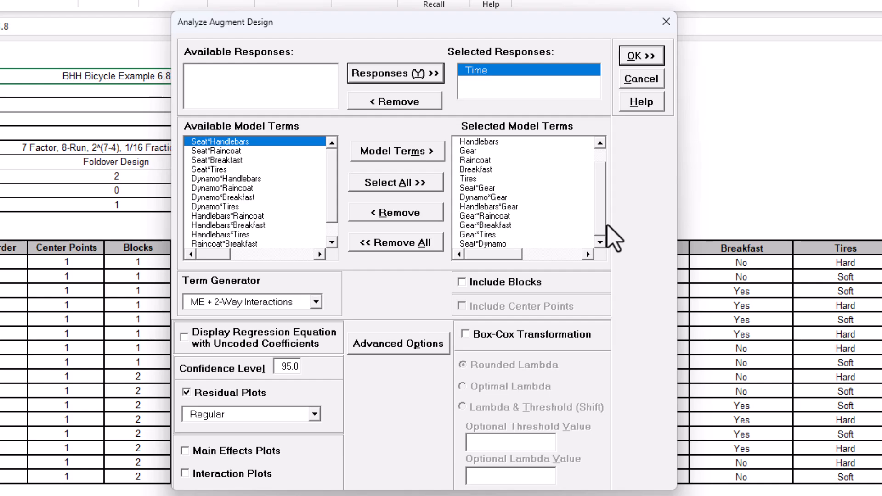
- Run the augmented design analysis with blocks included and residual plots turned off
left_click(480, 284)
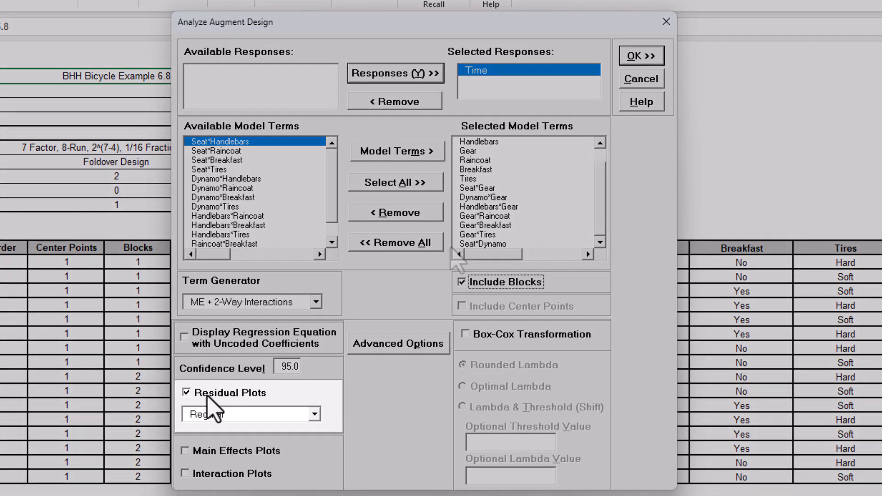
left_click(210, 396)
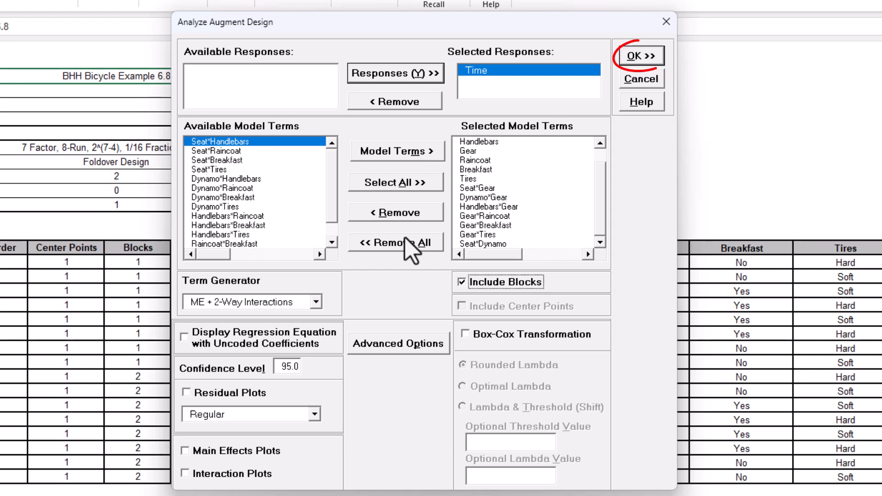
left_click(651, 52)
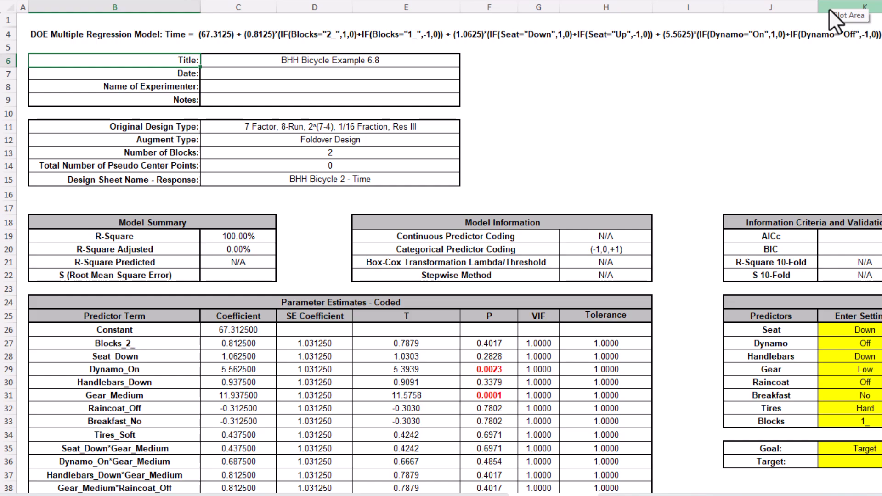
- Examine the foldover model's parameter estimates, analysis of variance tables and Pareto charts for Time
scroll(485, 249, "down", 5)
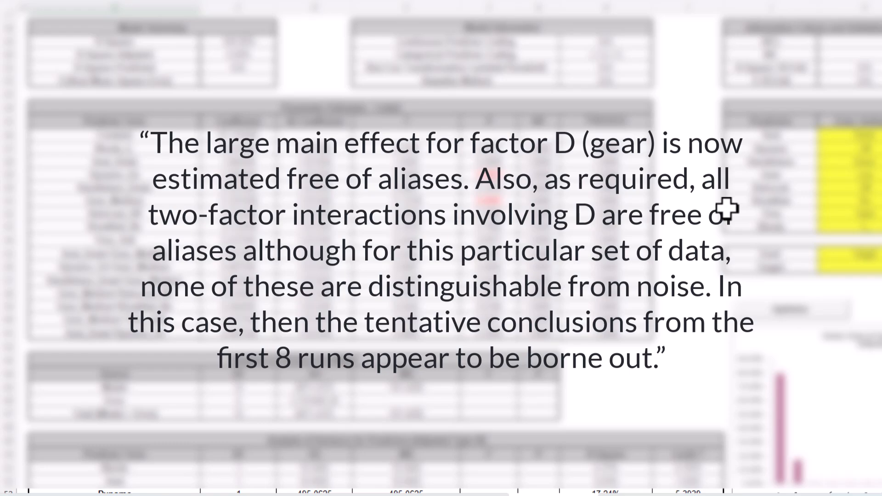
scroll(725, 212, "down", 5)
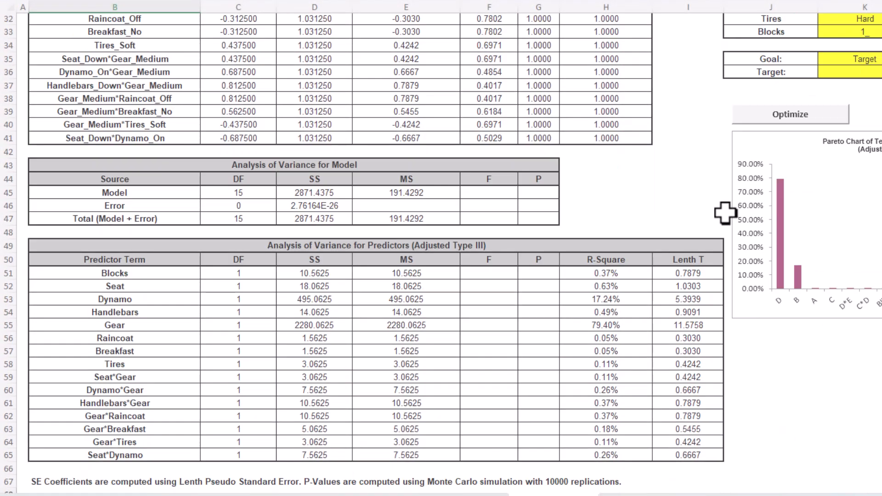
scroll(449, 243, "right", 5)
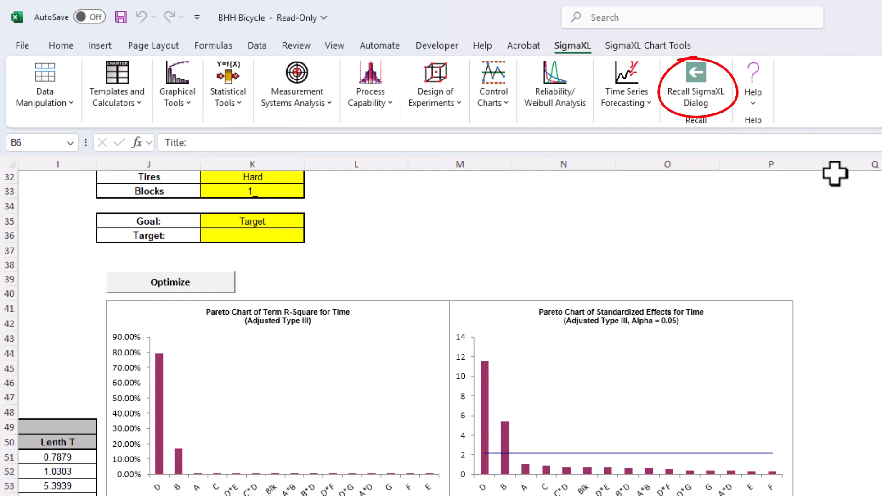
- Rerun the augmented design analysis for Time using hierarchical forward selection stepwise regression with the AICc criterion
left_click(716, 94)
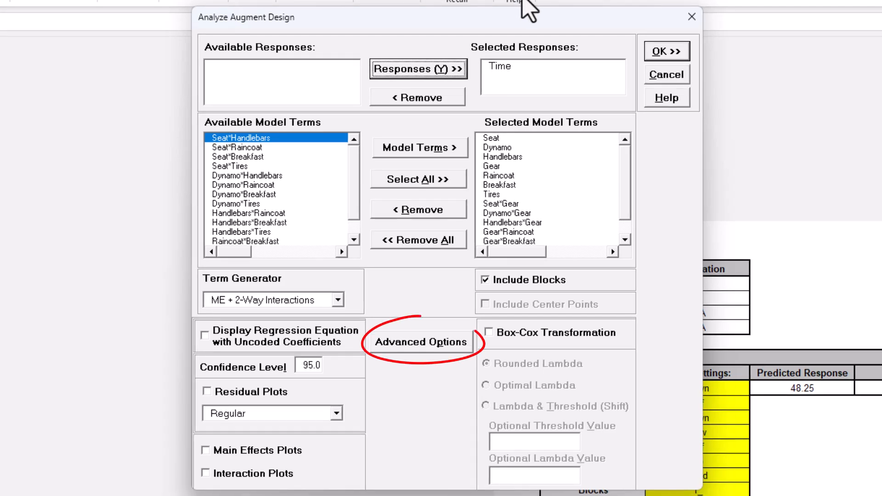
left_click(440, 342)
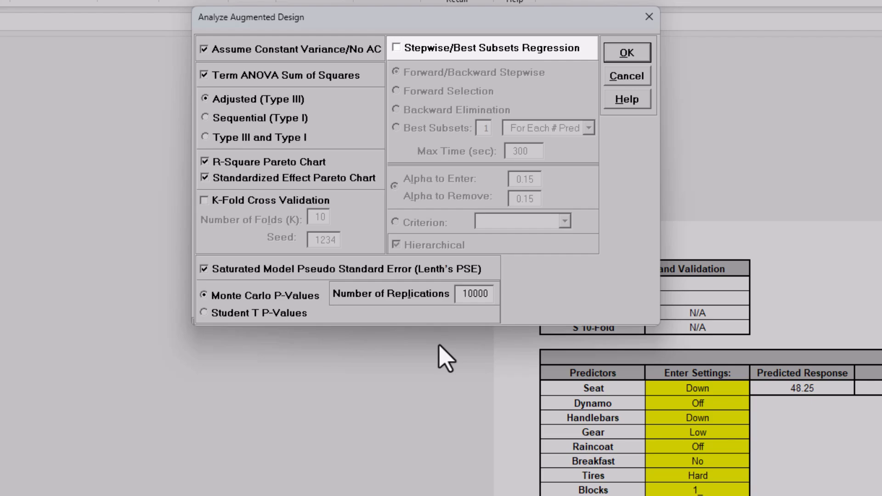
left_click(456, 53)
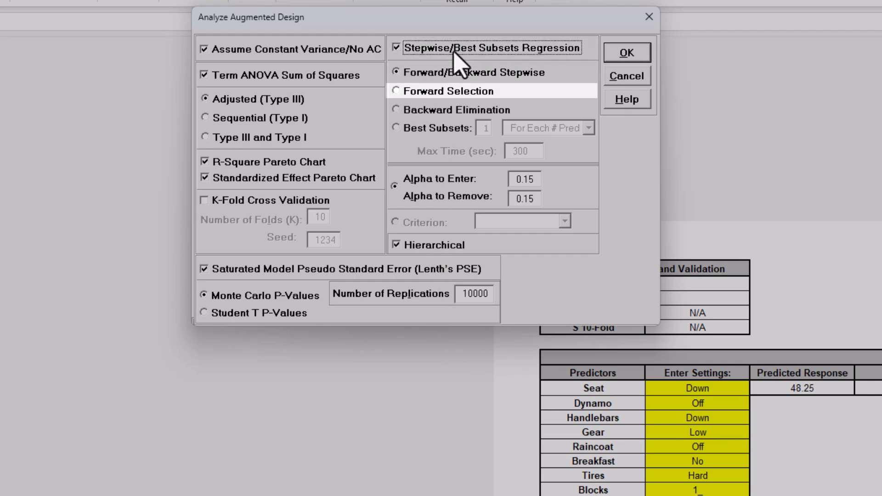
left_click(440, 95)
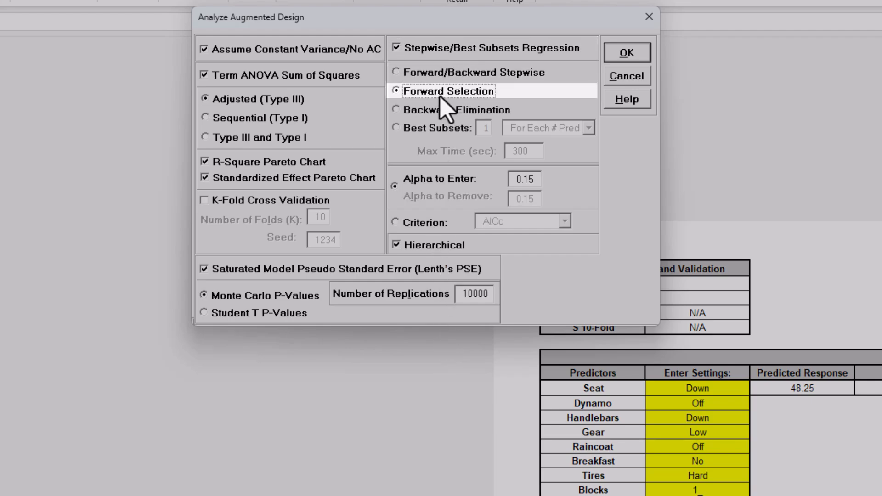
left_click(427, 223)
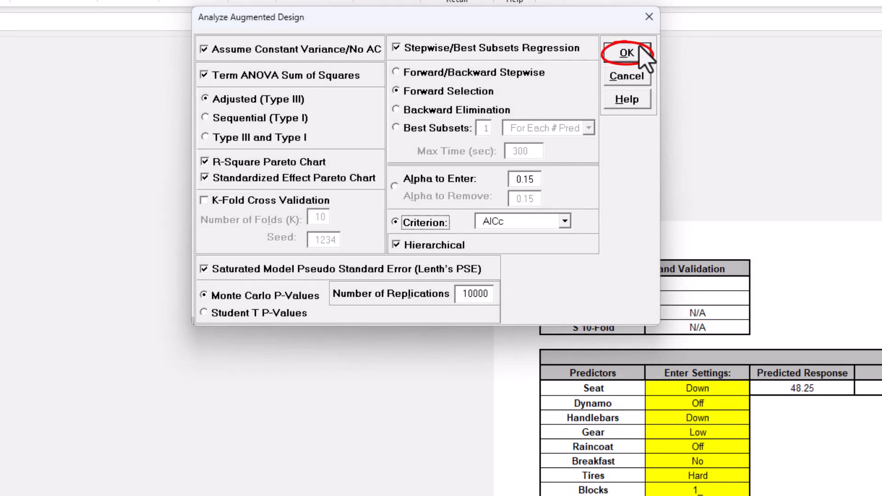
left_click(618, 53)
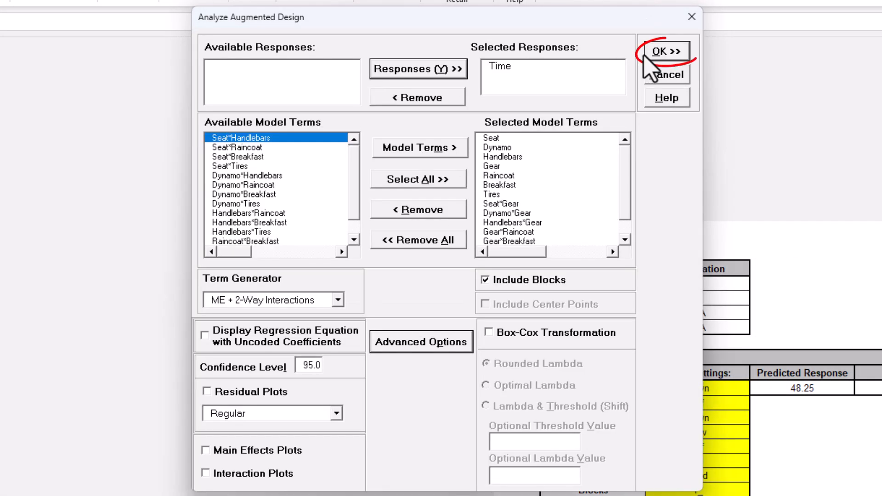
left_click(661, 52)
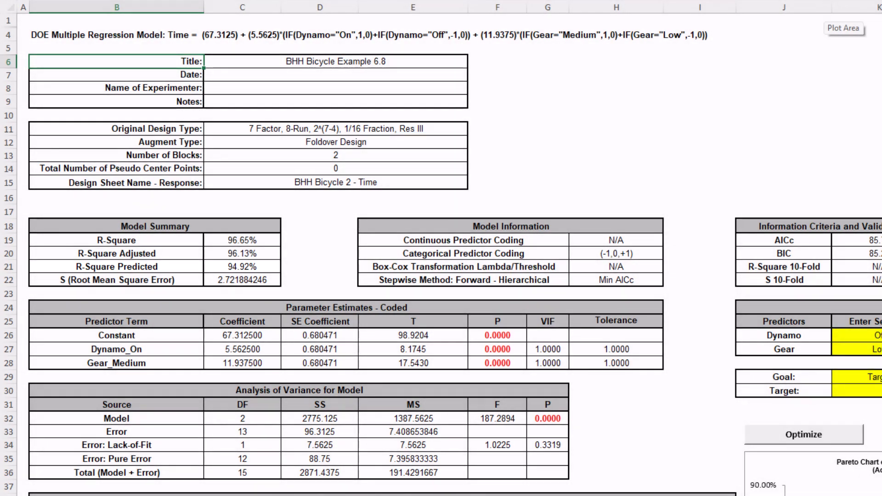
- Set the response goal to Minimize, optimize the predicted Time, and paste the new predictor values into the calculator
scroll(449, 248, "right", 1)
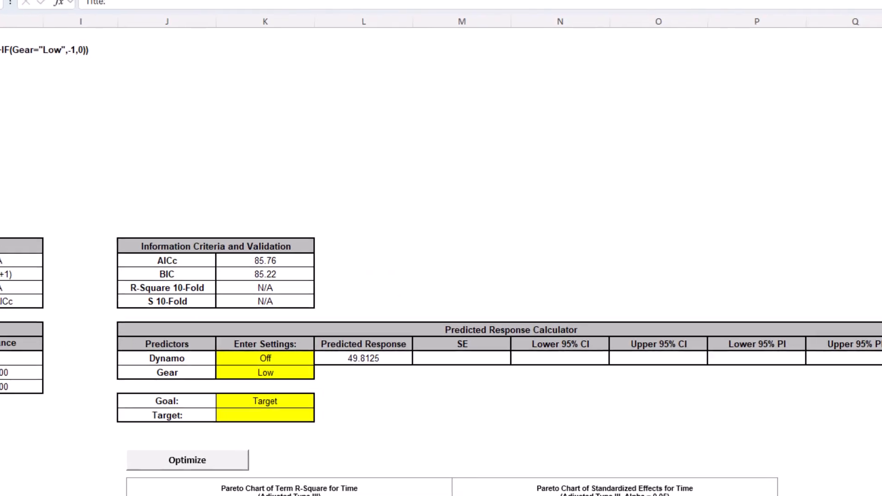
scroll(848, 316, "down", 3)
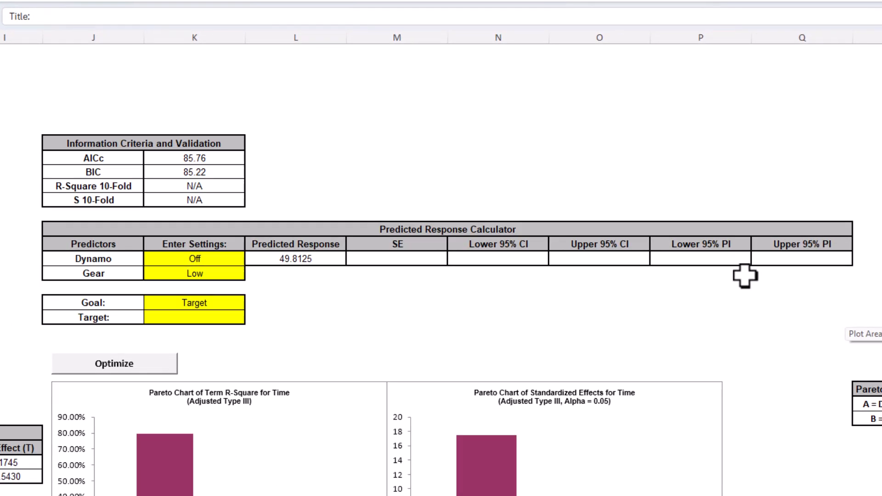
left_click(215, 305)
left_click(251, 304)
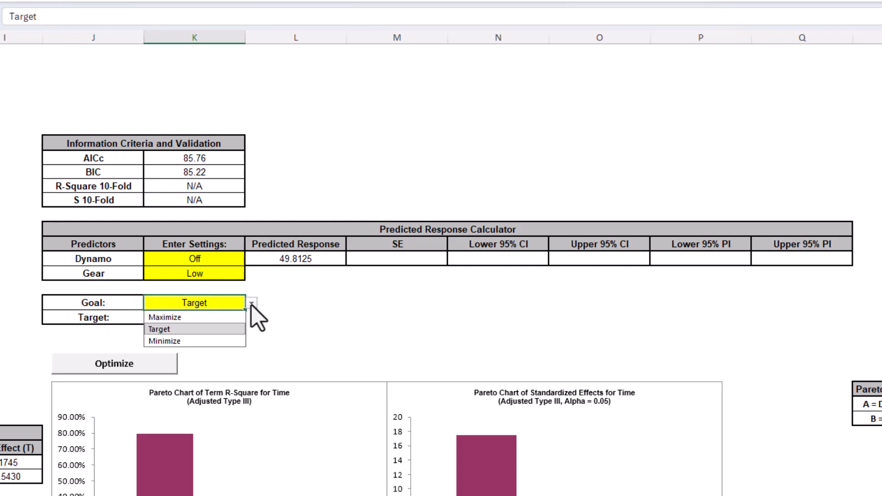
left_click(217, 341)
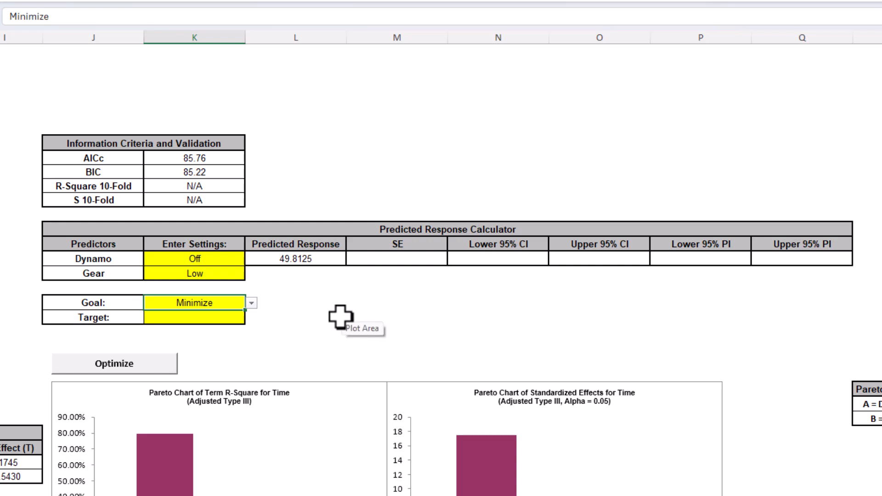
left_click(149, 367)
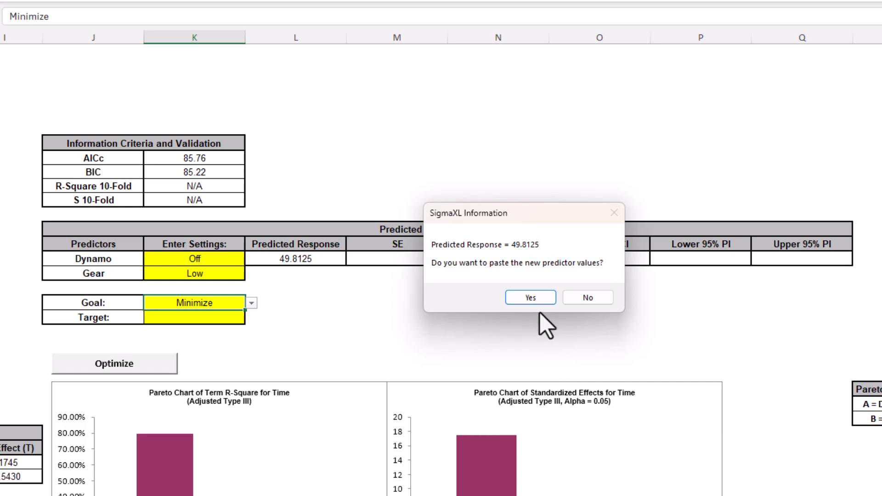
left_click(534, 298)
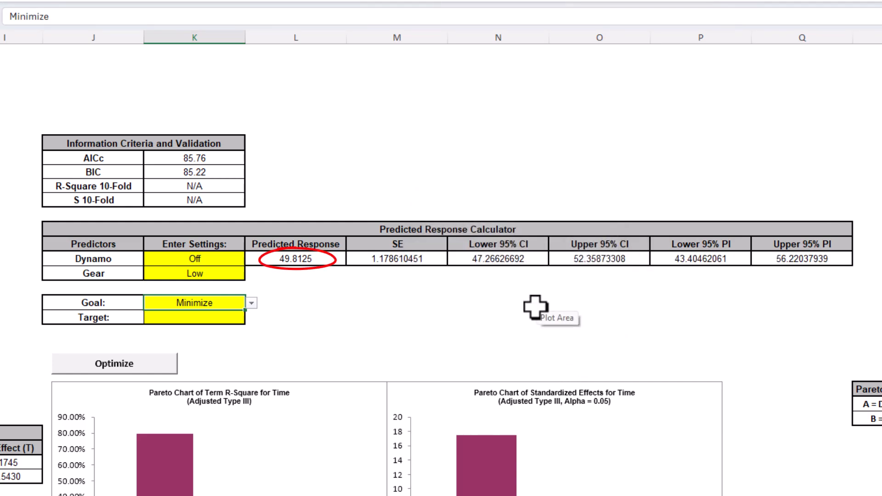